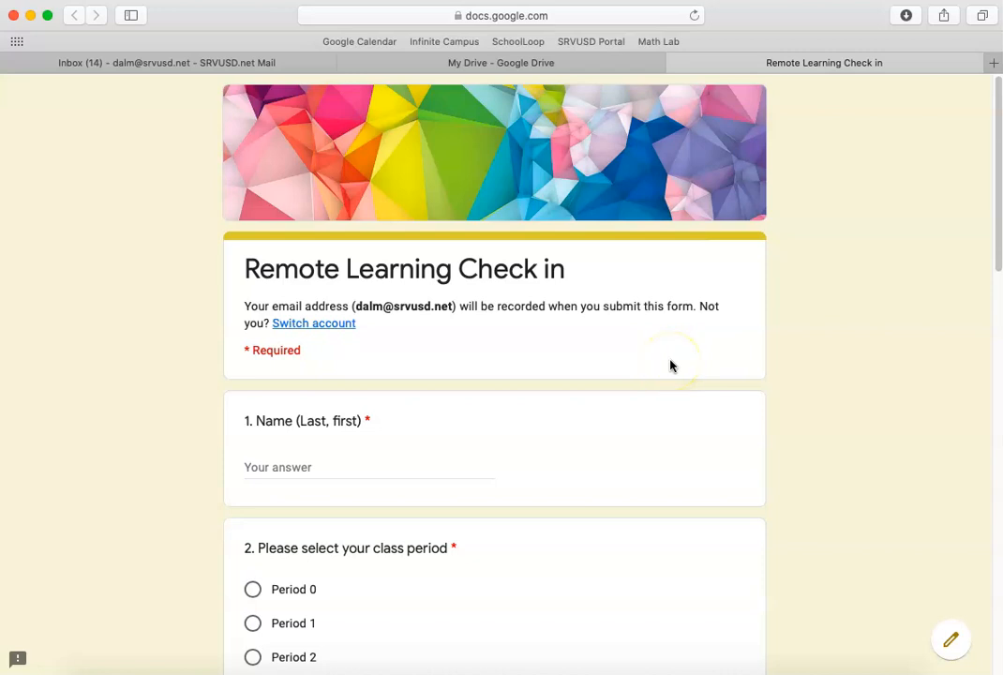
Step: Review the Remote Learning Check in form's questions from the name field through to the final support question
scroll(638, 471, down, 2)
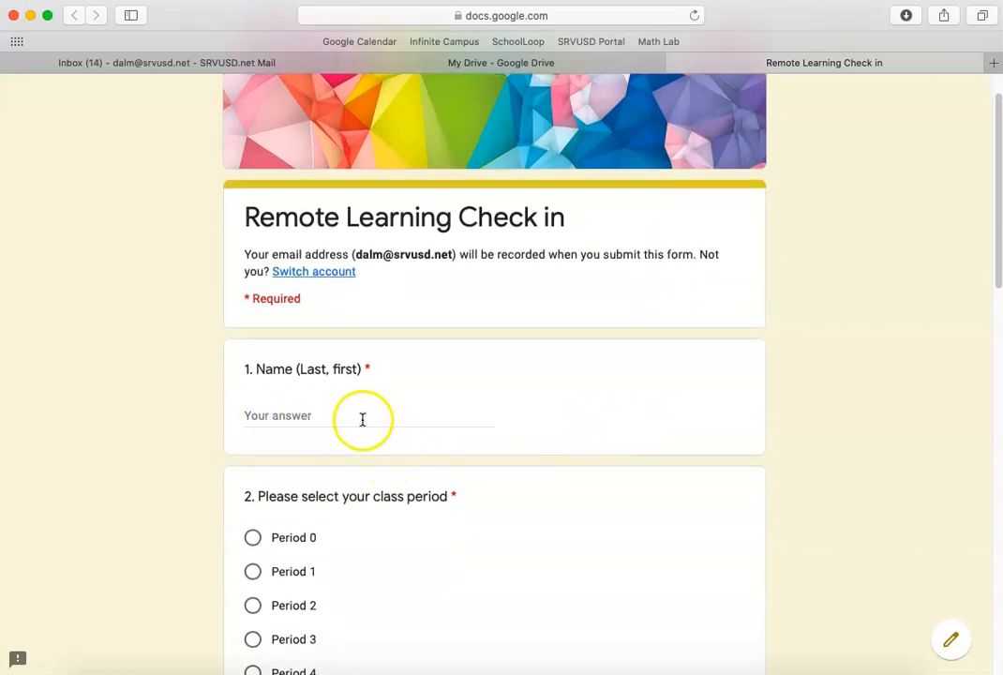
scroll(362, 419, down, 4)
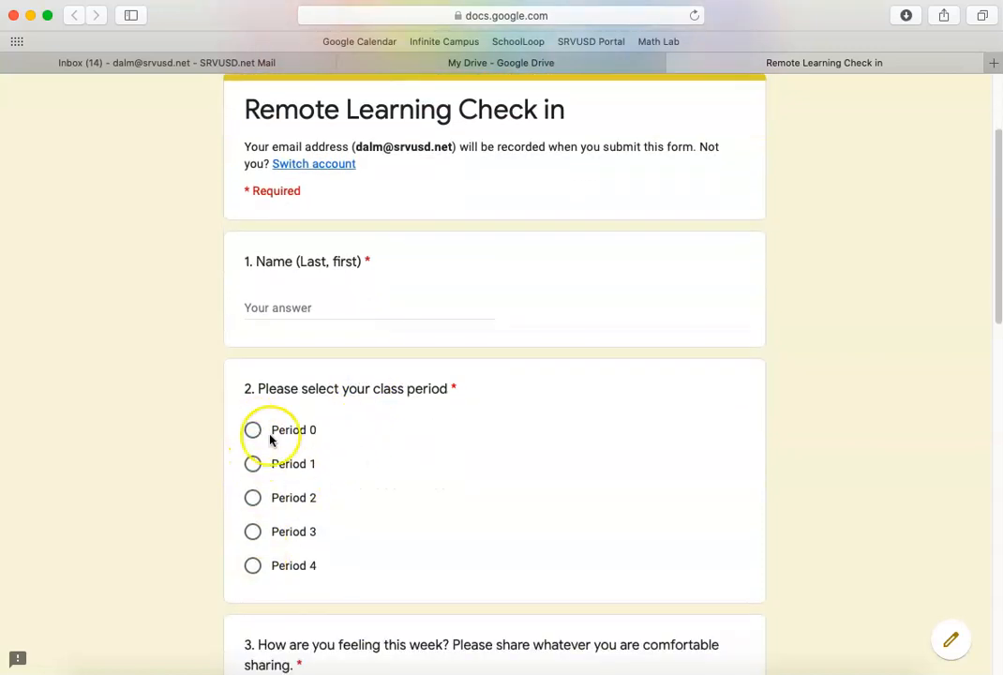
scroll(369, 442, down, 8)
scroll(371, 440, down, 2)
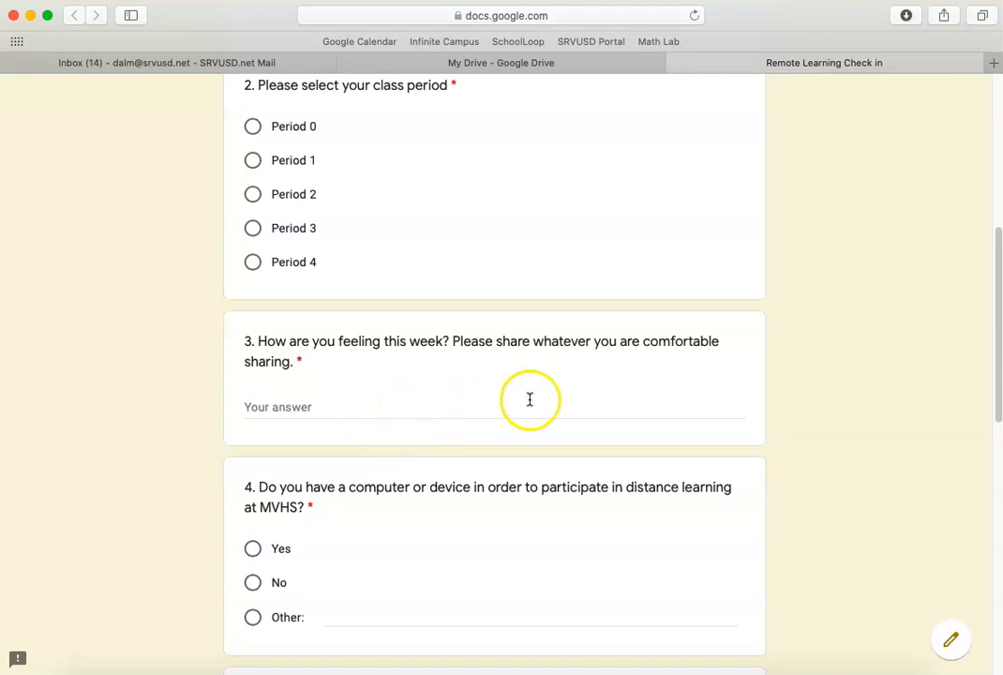
scroll(813, 403, down, 1)
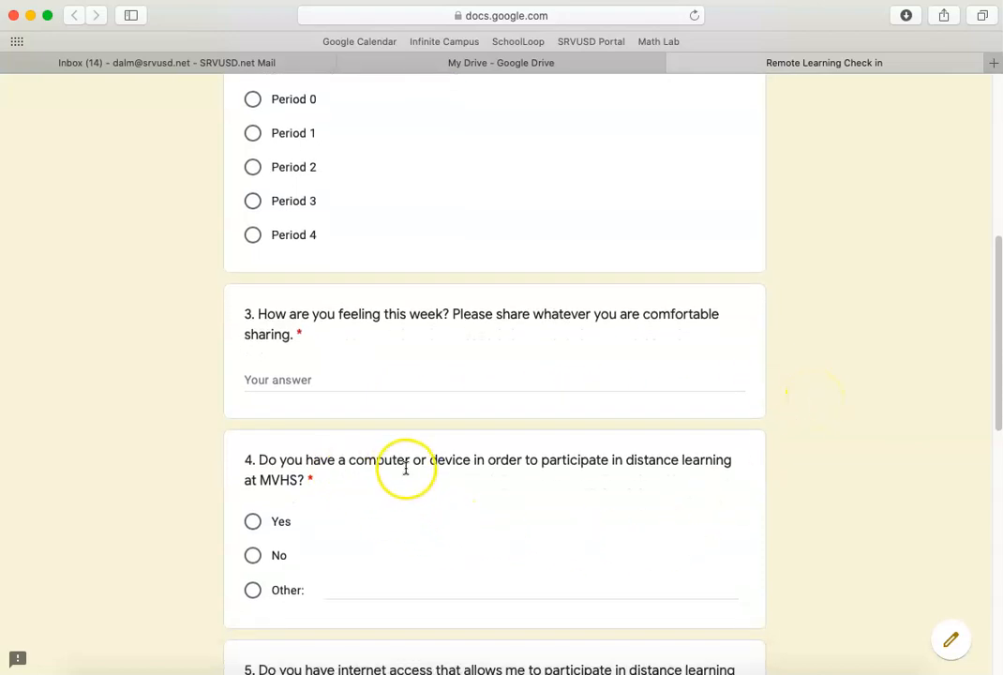
scroll(405, 467, down, 3)
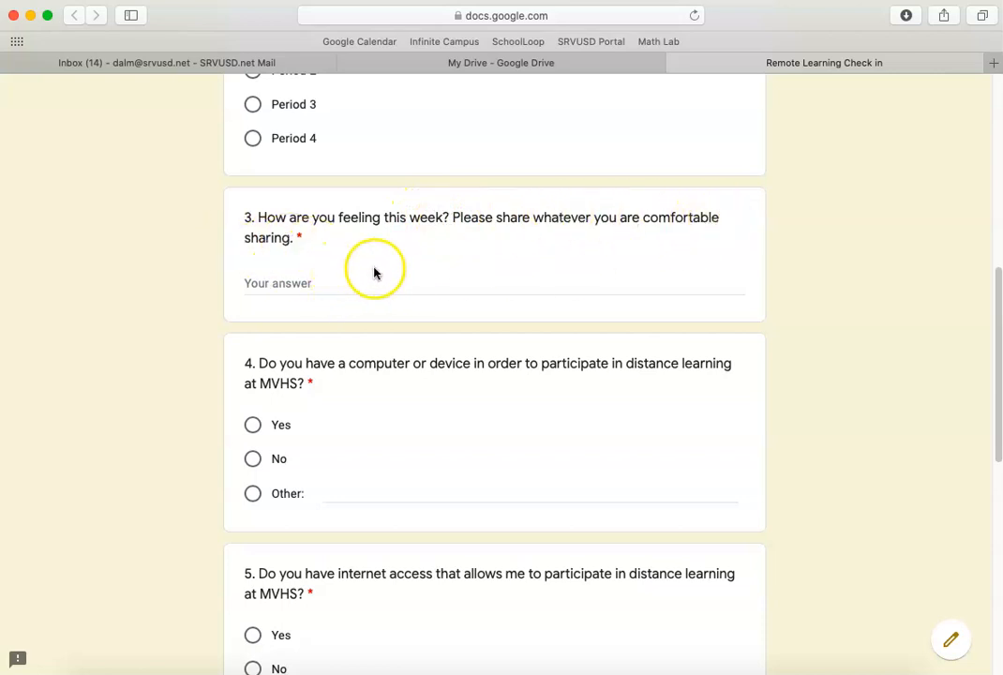
scroll(797, 296, down, 5)
scroll(797, 295, down, 4)
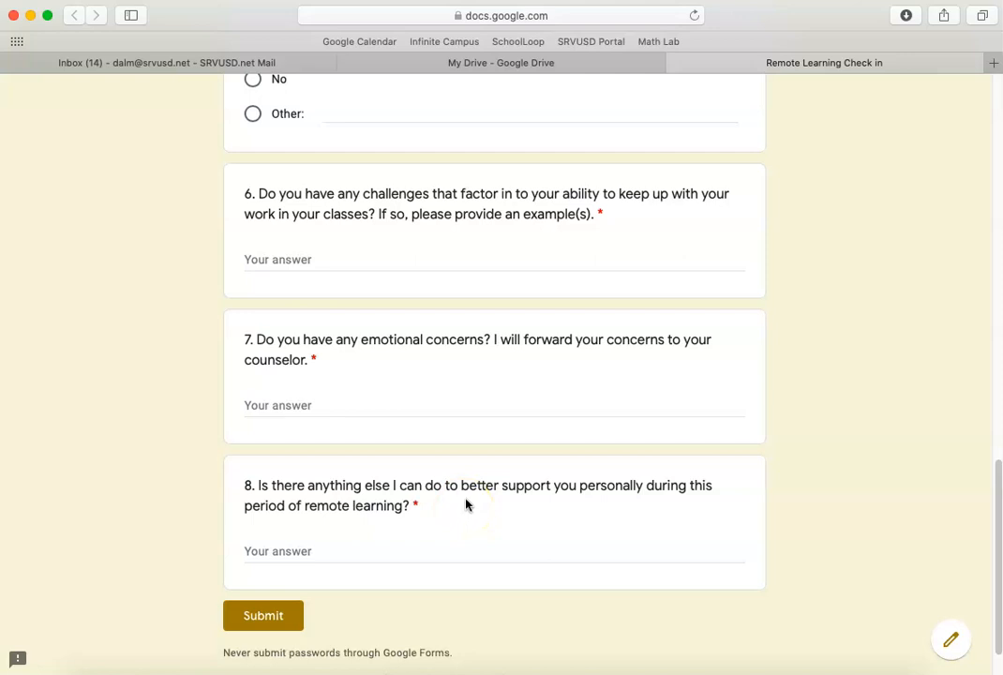
scroll(493, 355, up, 15)
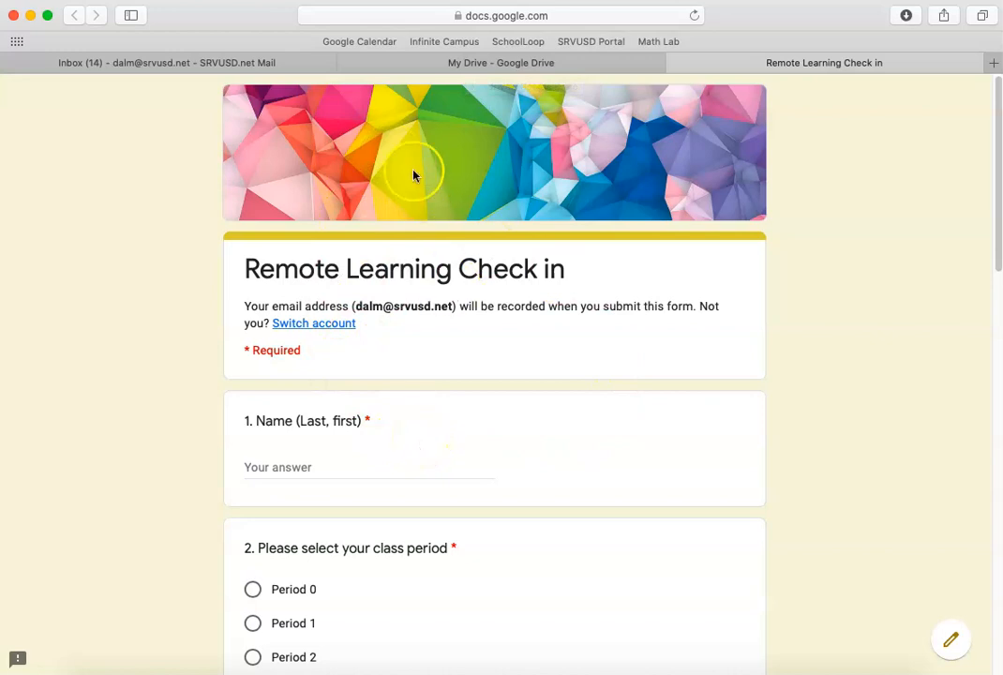
Step: Switch to Google Drive, go from there to Google Forms, and create a blank form
click(392, 63)
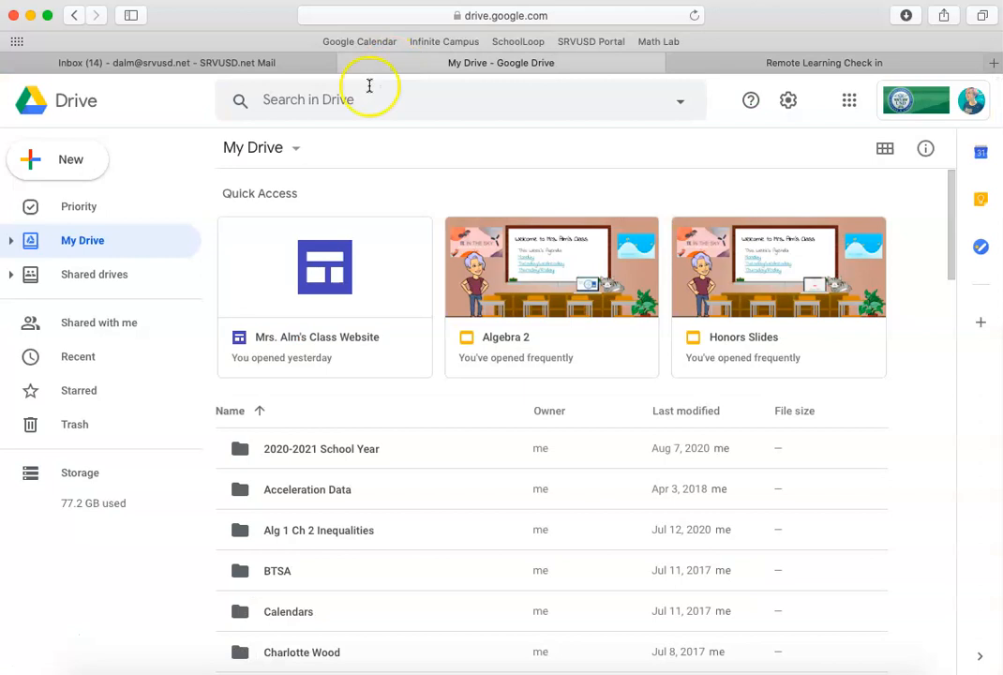
click(60, 164)
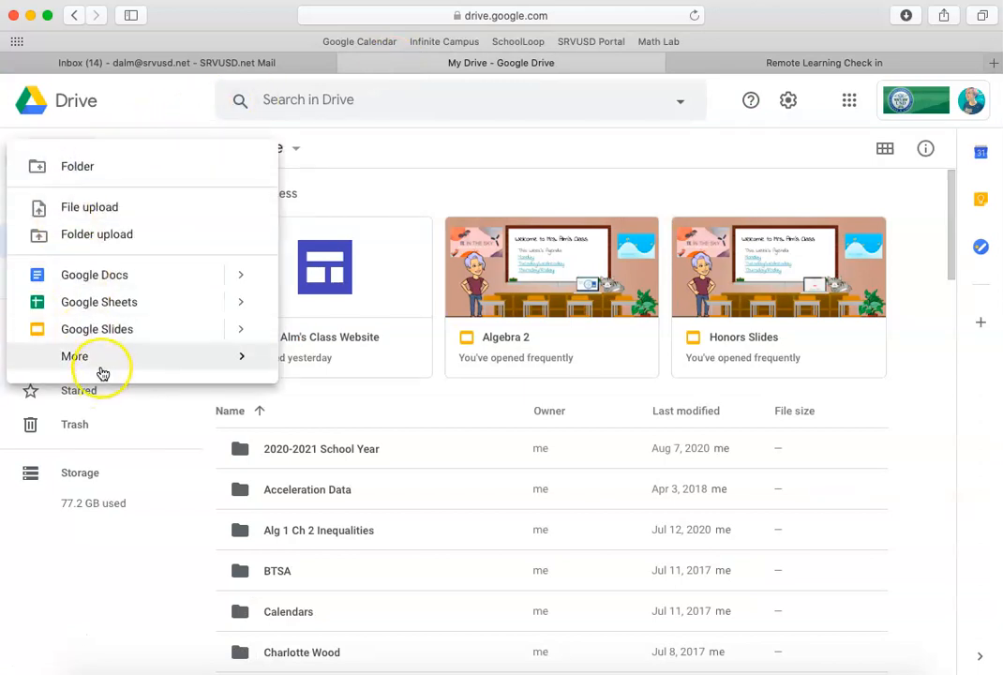
mouse_move(103, 370)
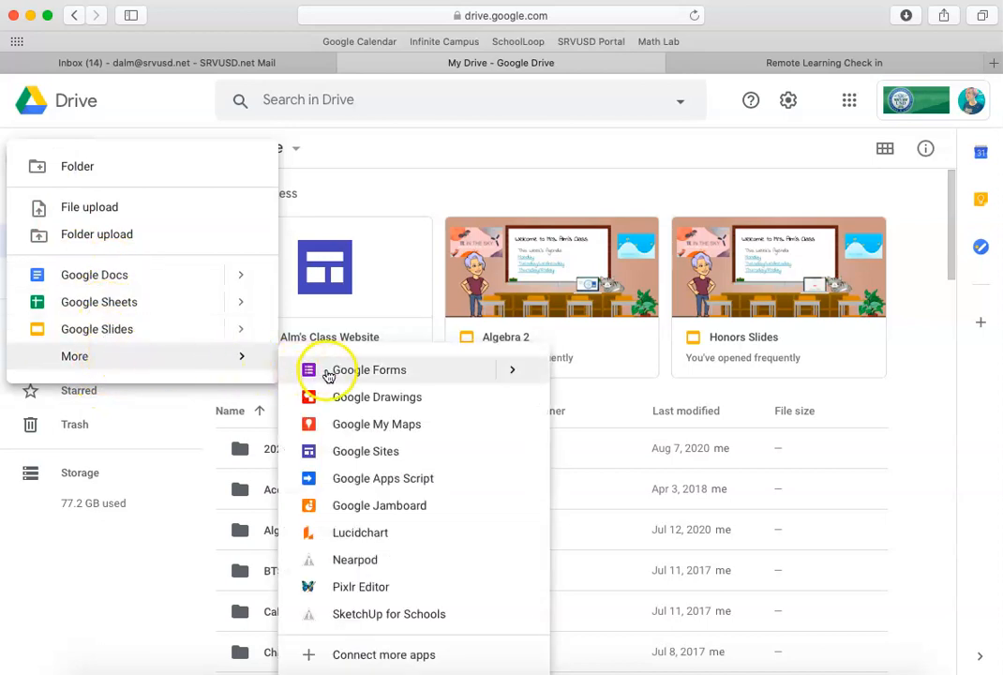
click(847, 103)
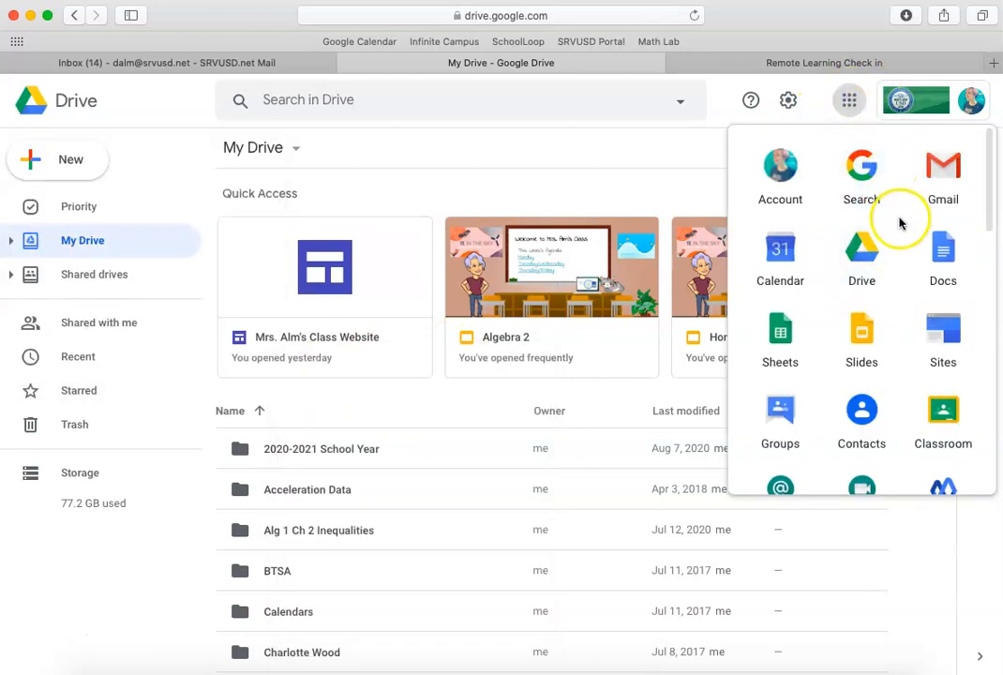
scroll(900, 221, down, 5)
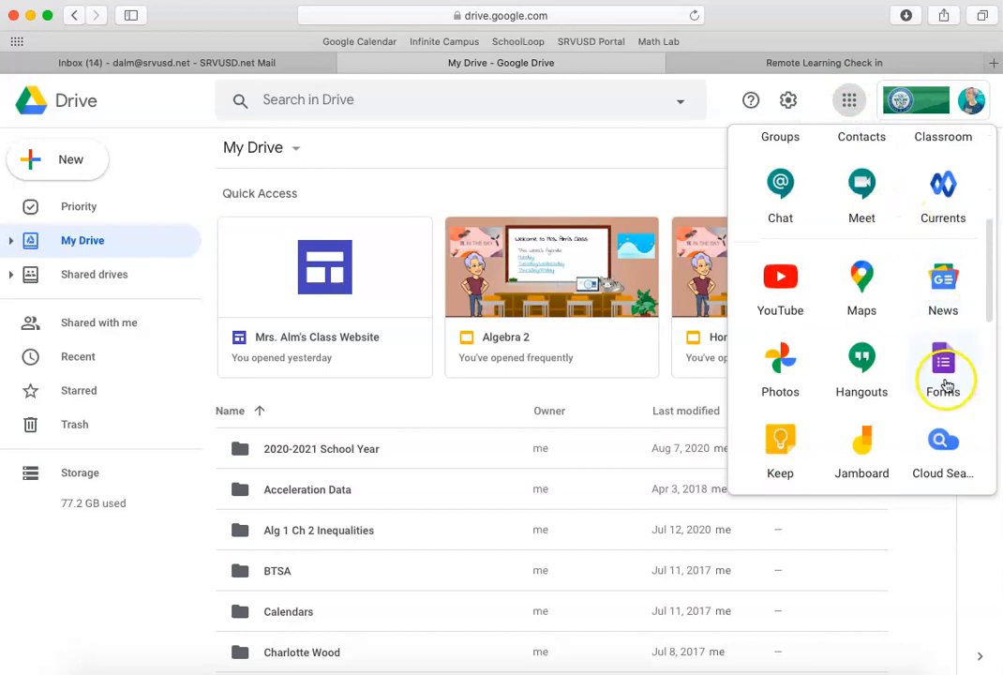
click(950, 372)
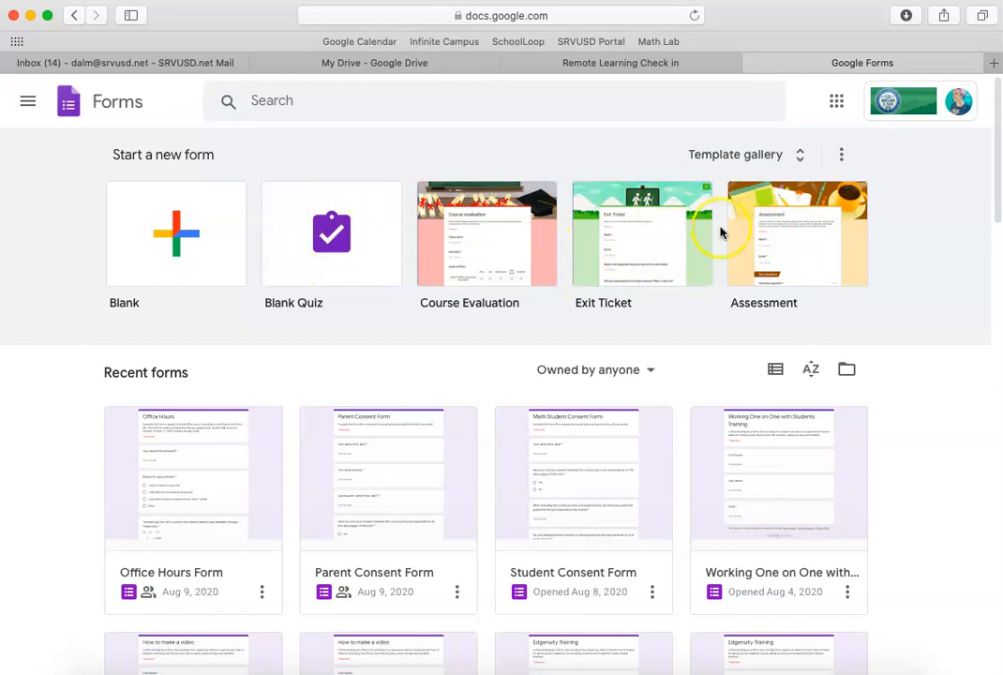
click(164, 254)
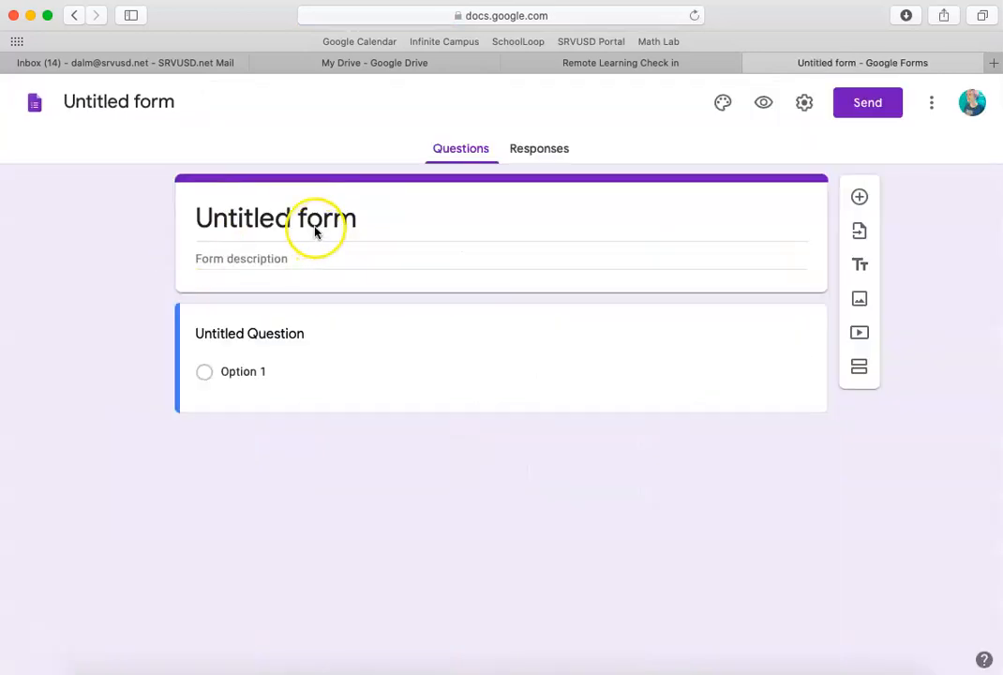
Step: Title the form "Check In" and name the form file "Demo"
click(315, 225)
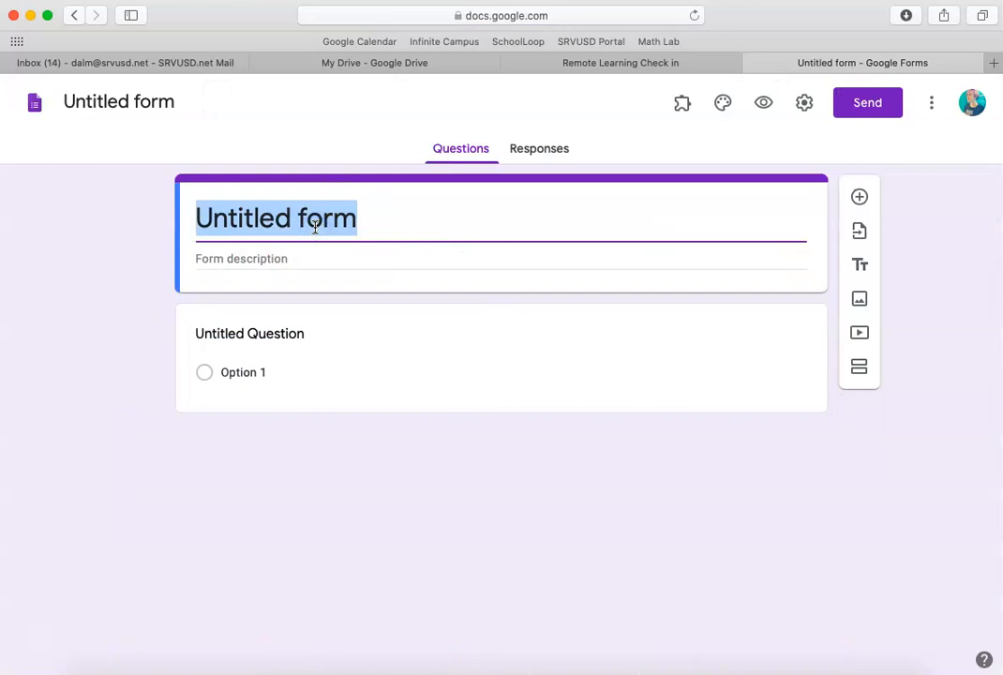
text(Check In)
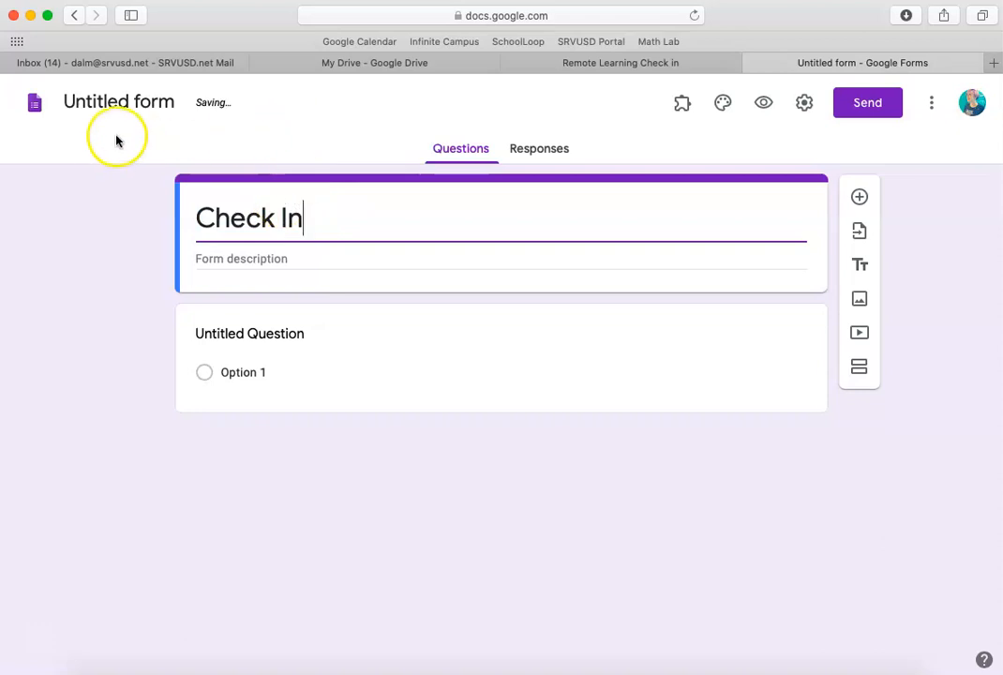
click(106, 103)
drag(107, 103, 53, 92)
text(Demo)
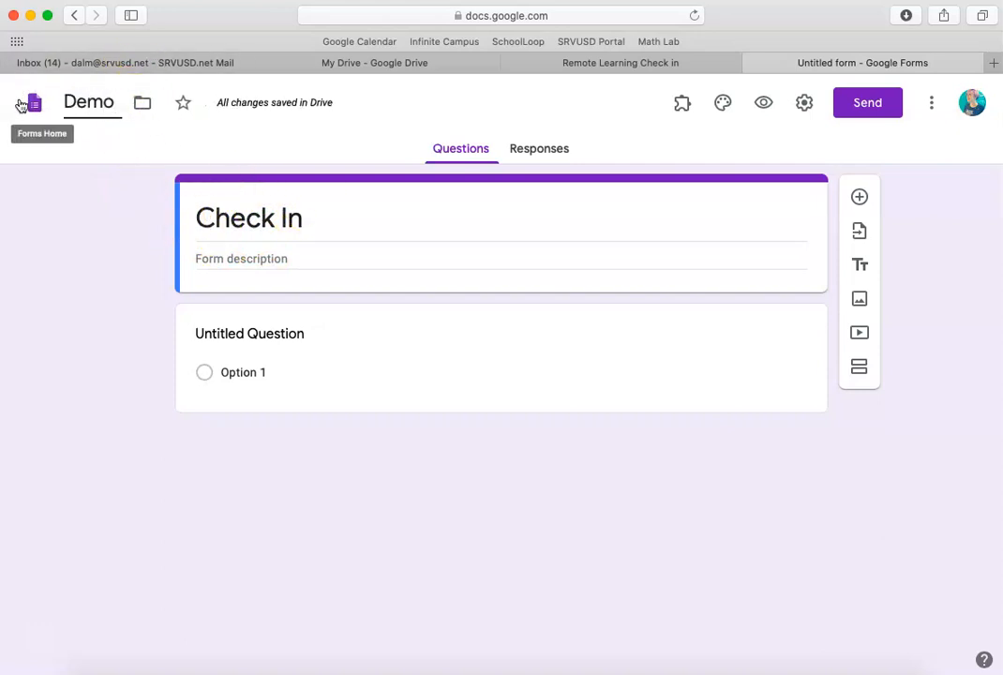
Step: Enter the form description "Please take this survey and let me know how you are doing."
click(266, 260)
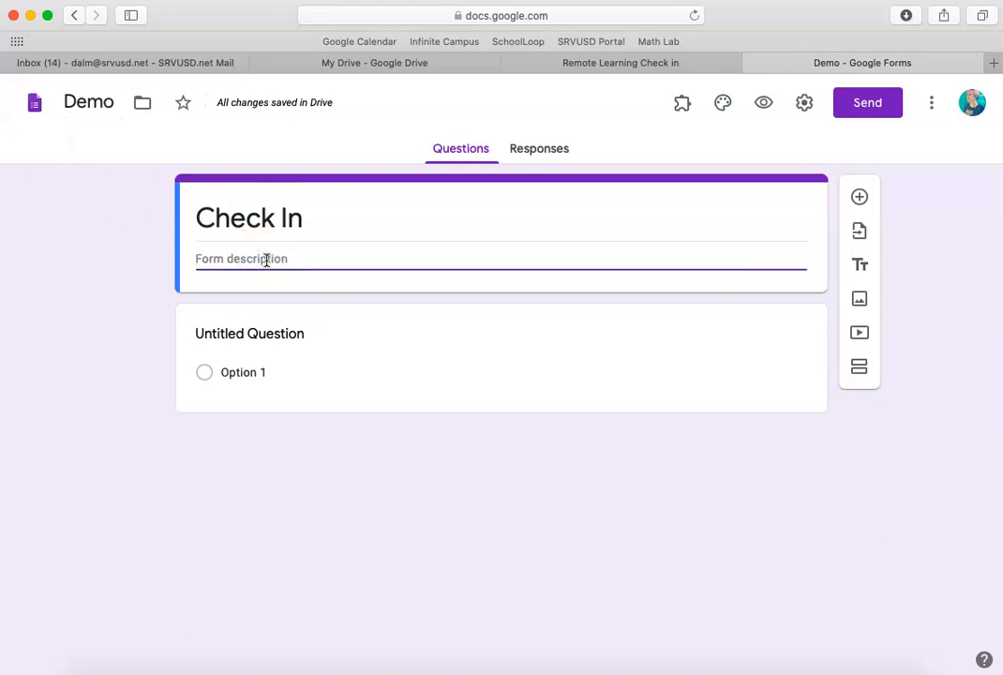
text(Please take this)
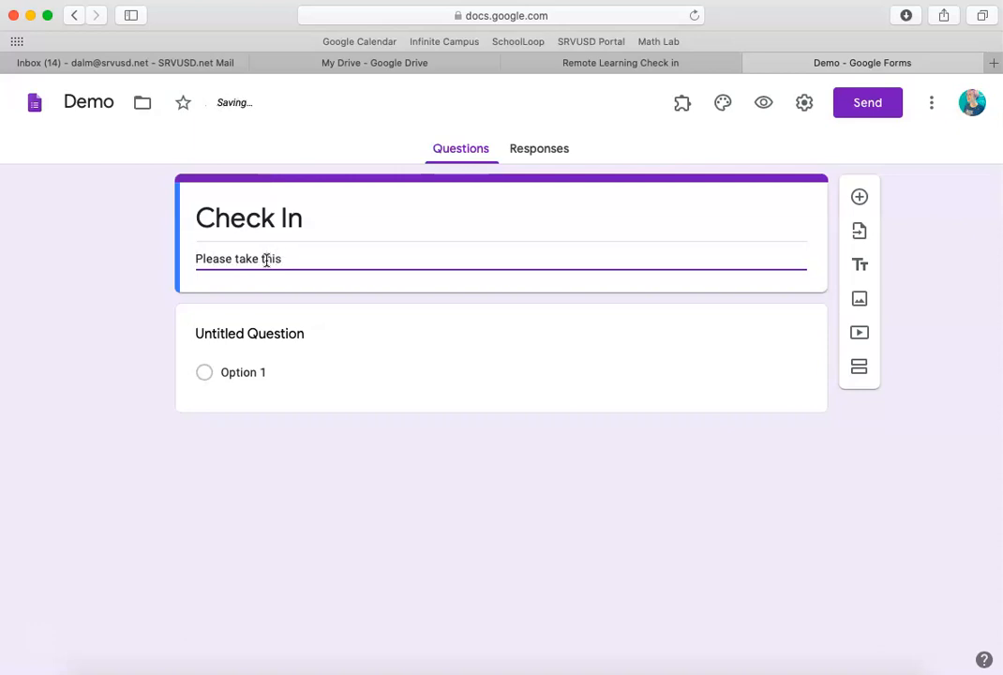
text( survey)
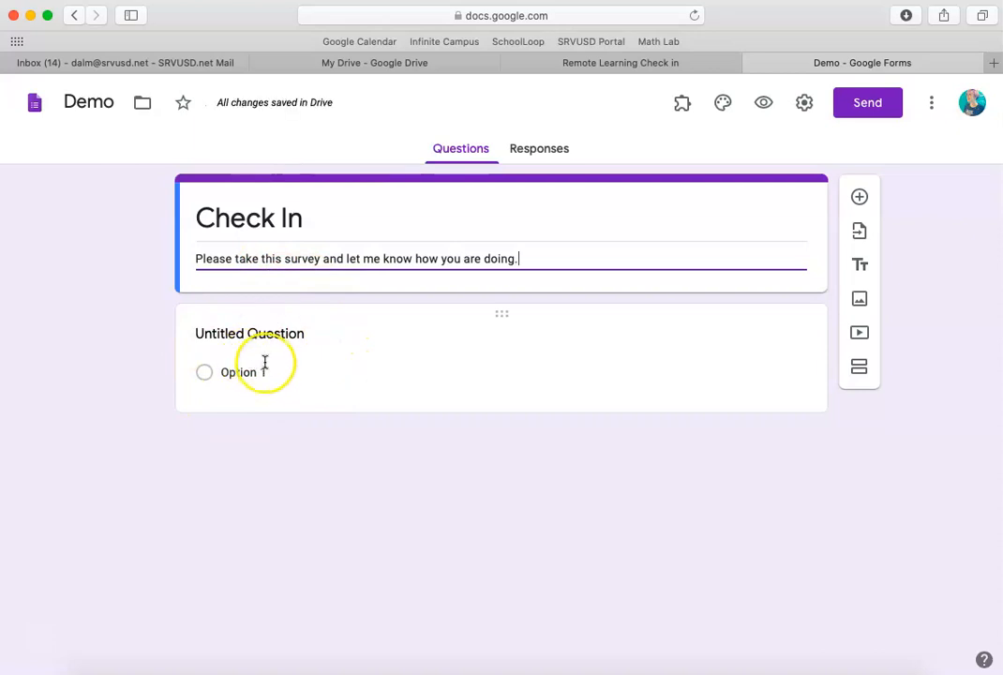
Step: Word the first question as "How are you?" and extend its multiple-choice answers to three options
click(258, 334)
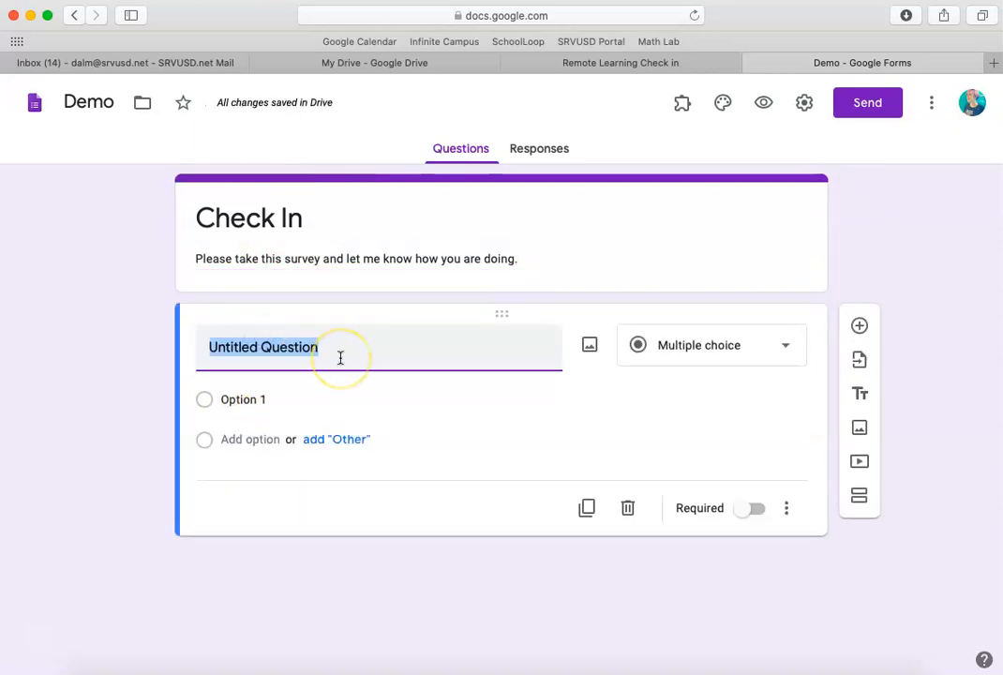
text(How are you)
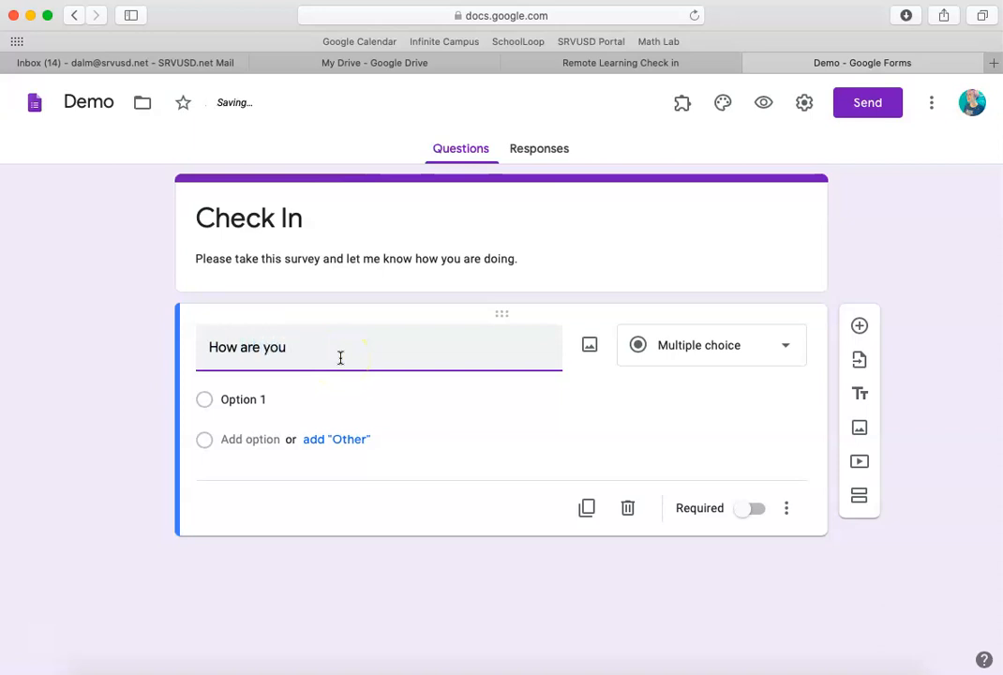
click(332, 337)
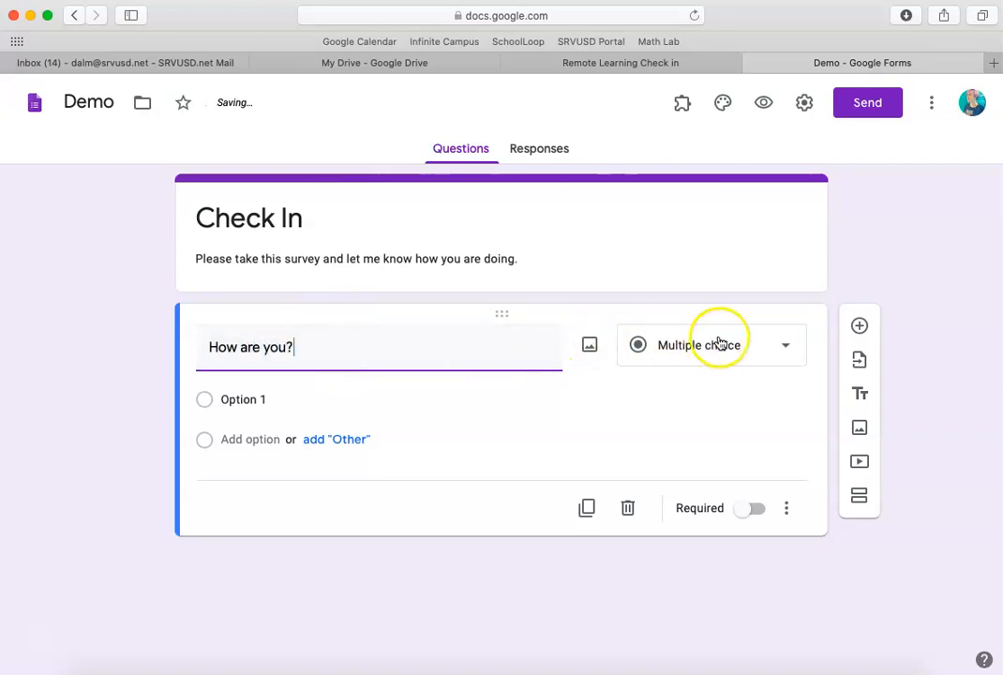
click(307, 403)
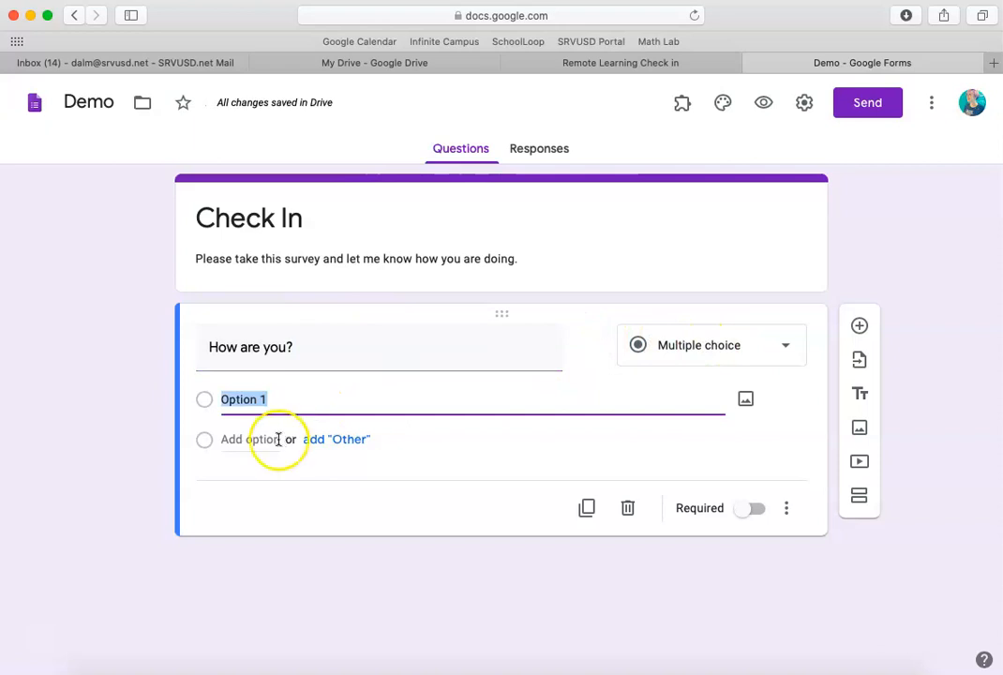
click(272, 437)
click(268, 479)
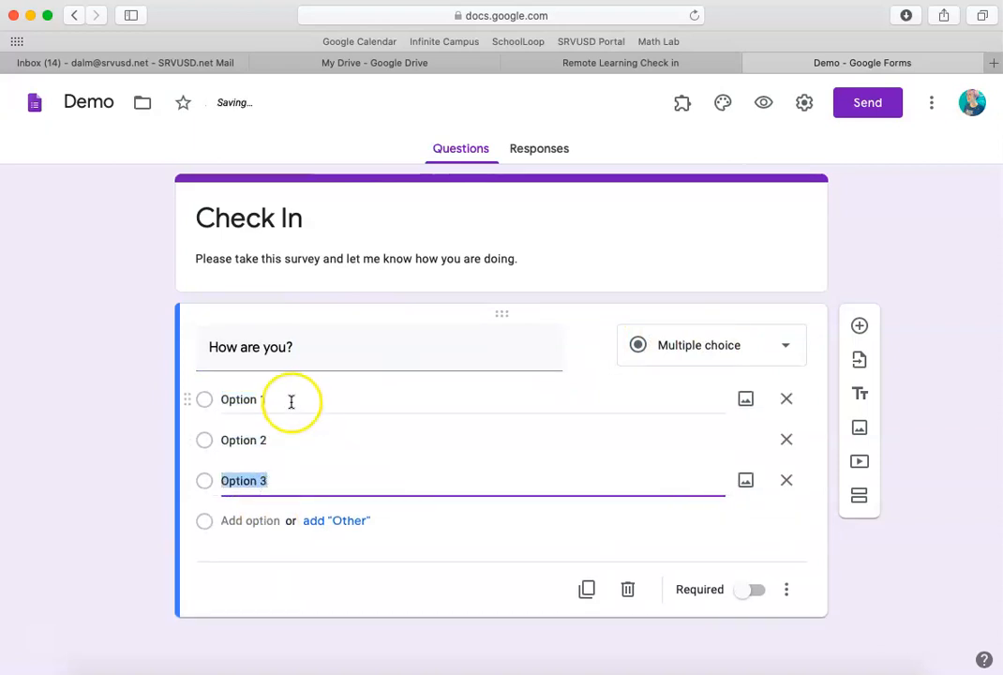
Step: Change the answer type of the "How are you?" question to Date
click(675, 361)
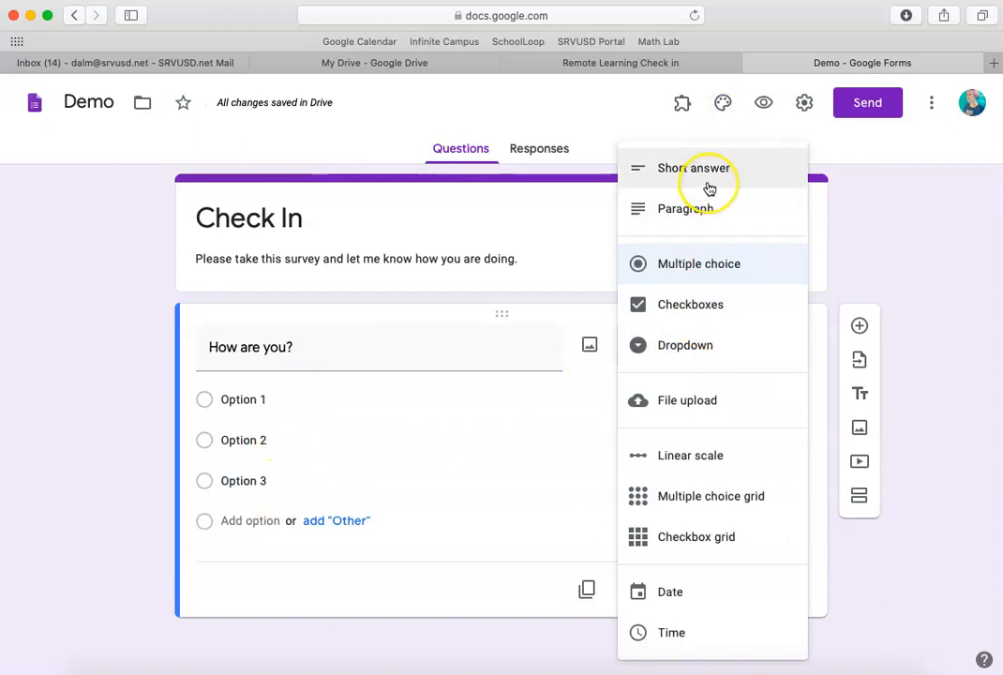
click(706, 213)
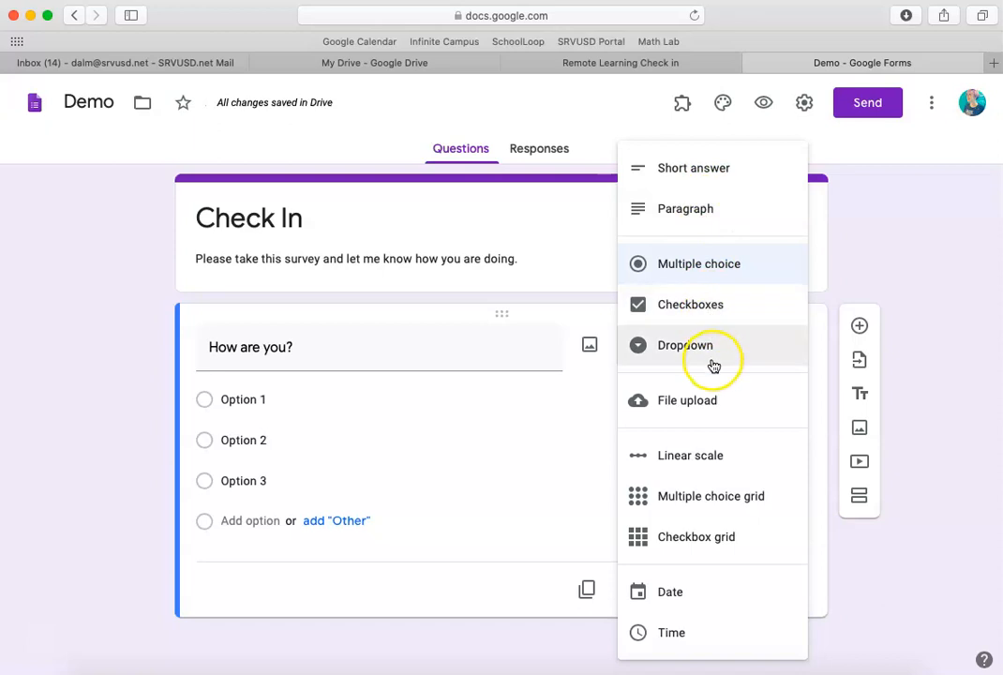
click(681, 598)
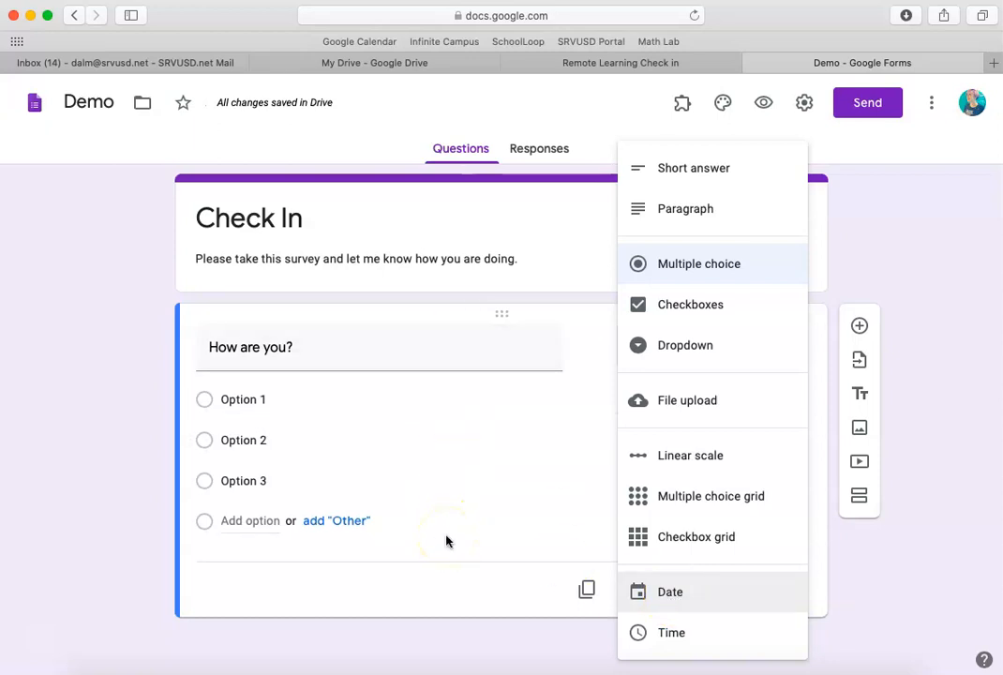
click(679, 592)
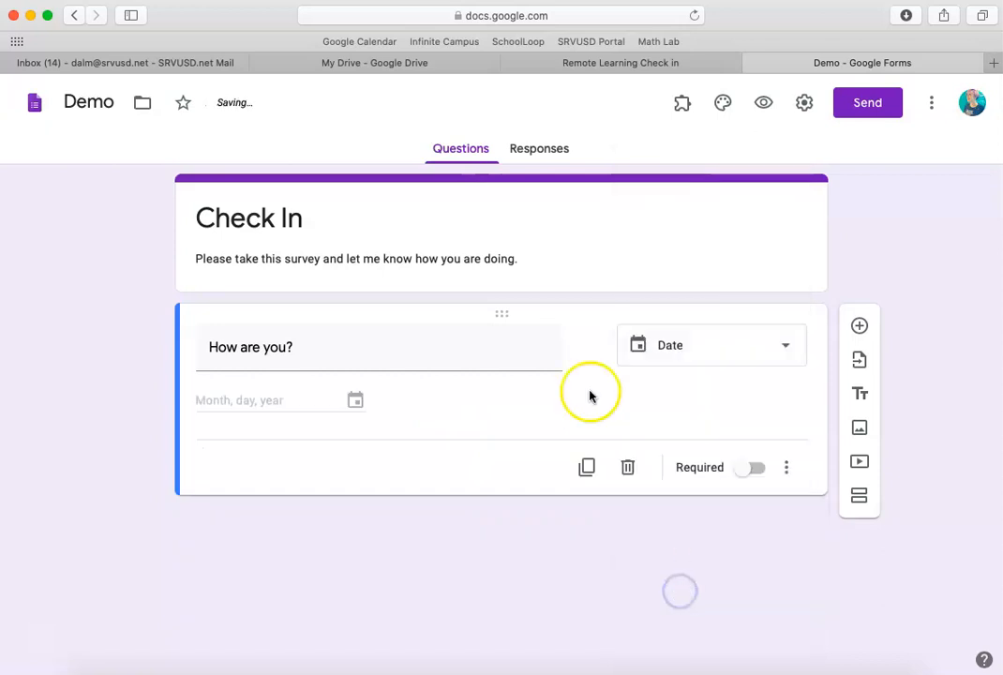
click(358, 405)
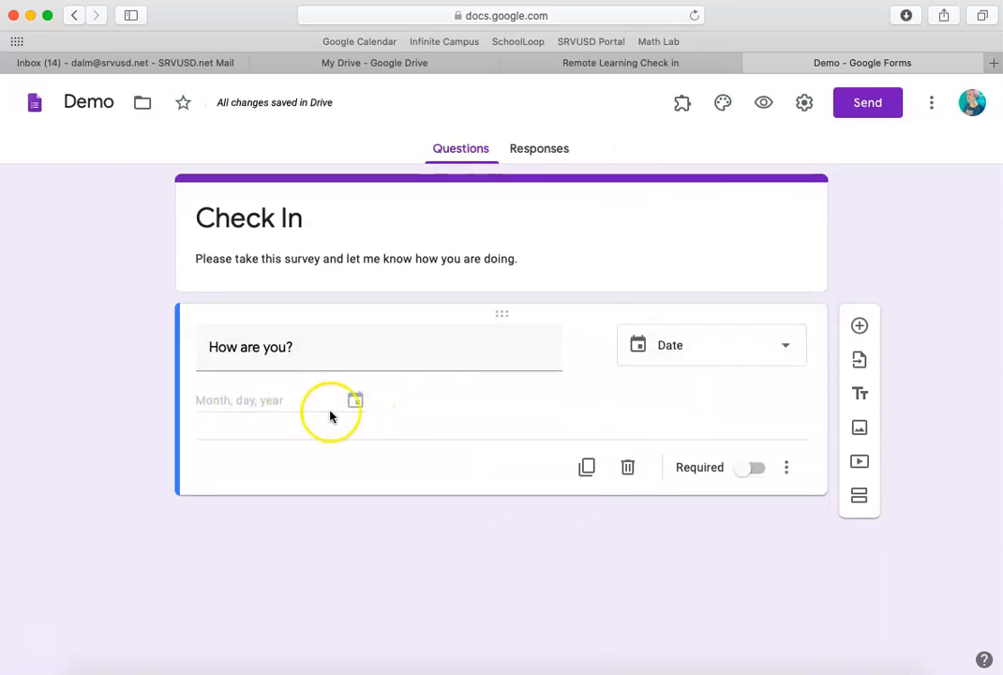
click(354, 403)
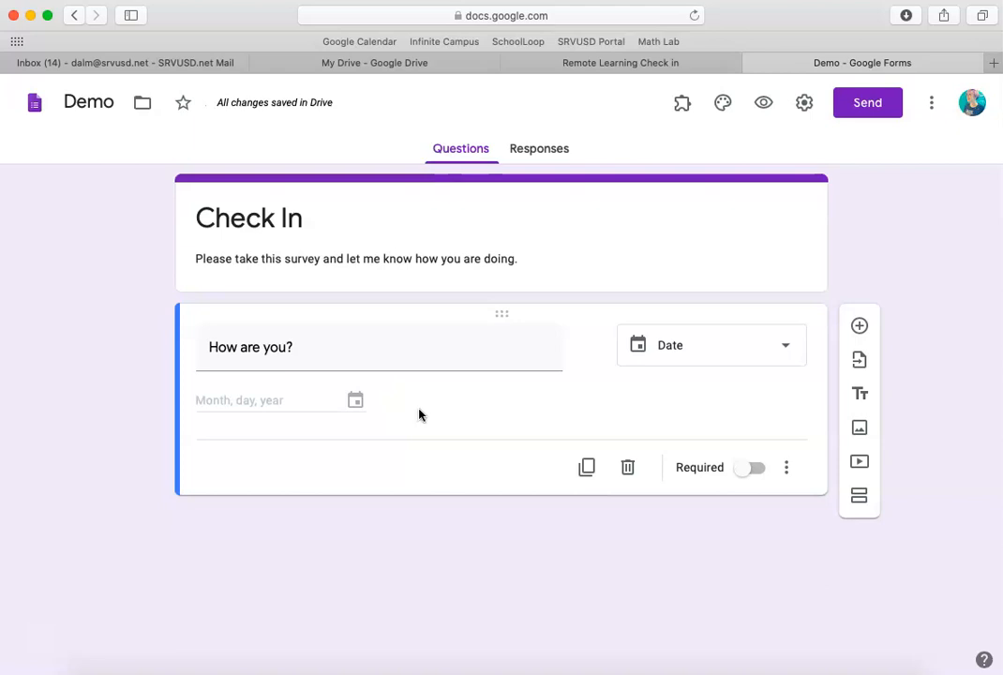
Step: Replace the question text with "Name (first, last)?" and make the question required
click(756, 473)
click(756, 474)
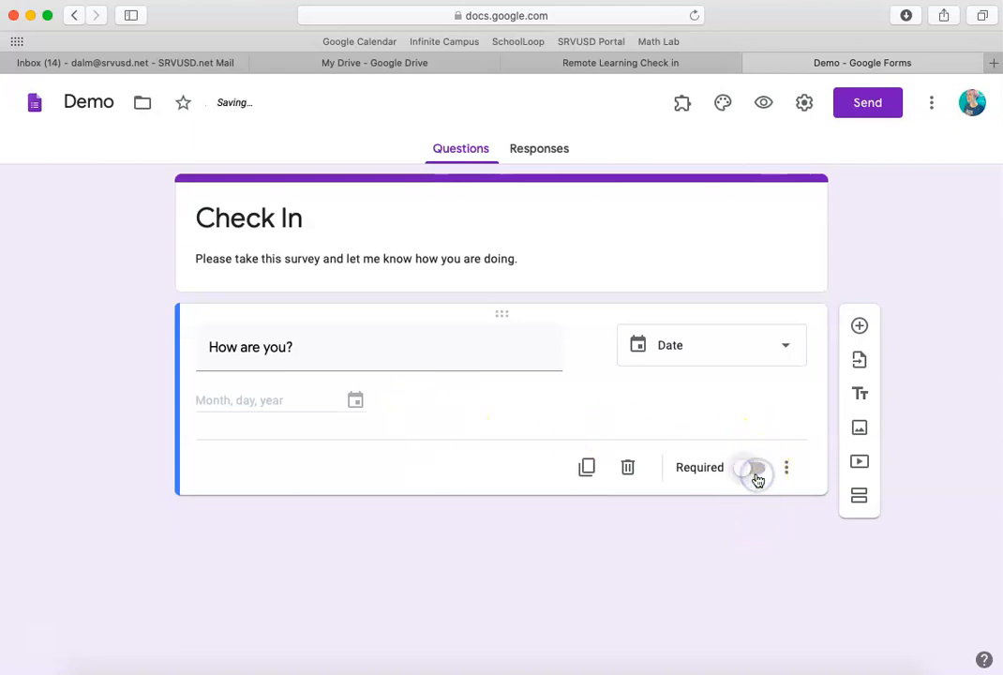
drag(415, 366, 201, 351)
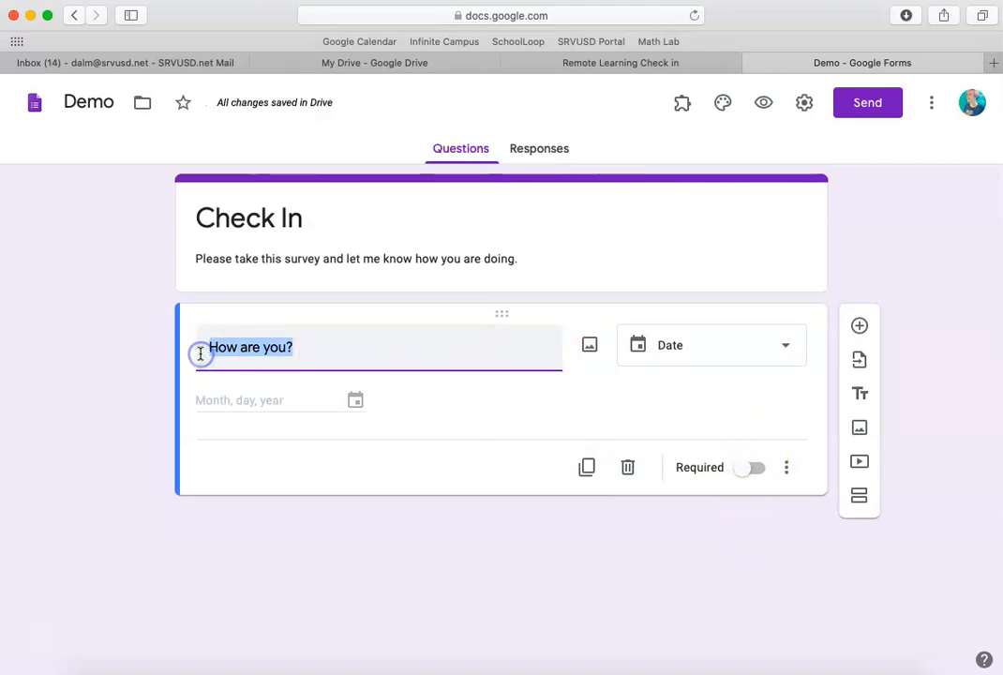
text(Name (first, last)
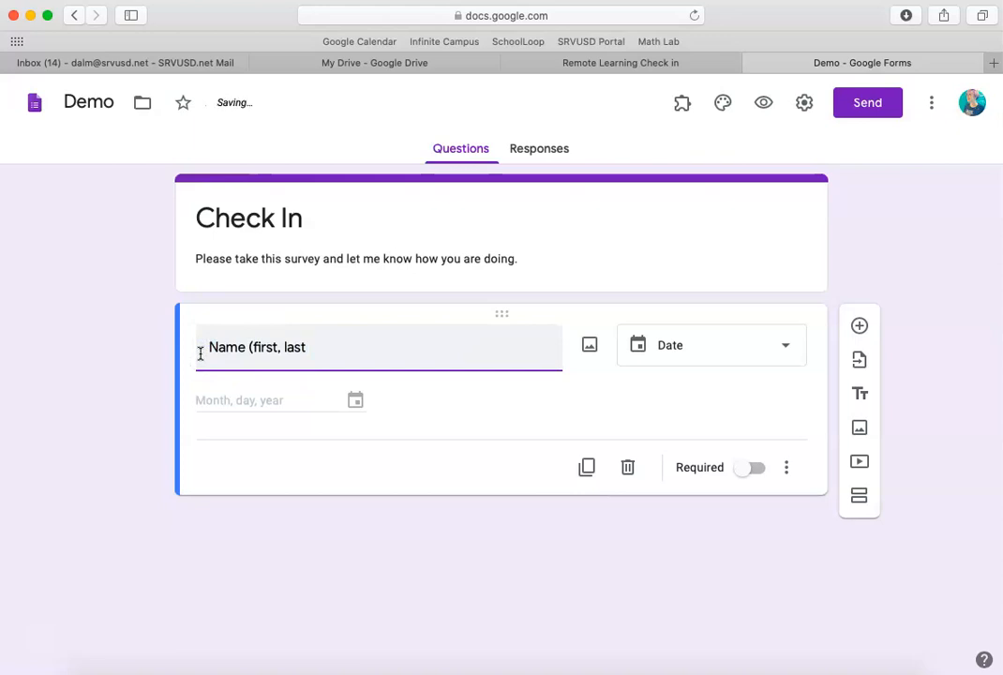
click(756, 473)
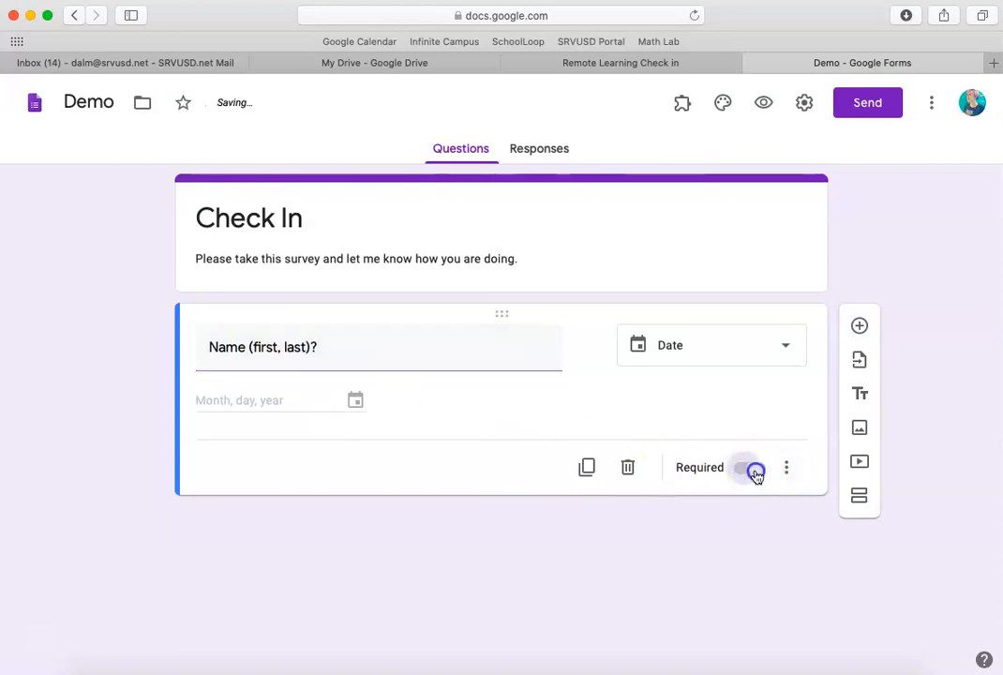
Step: Change the answer type of the "Name (first, last)?" question to Short answer
click(709, 355)
click(730, 117)
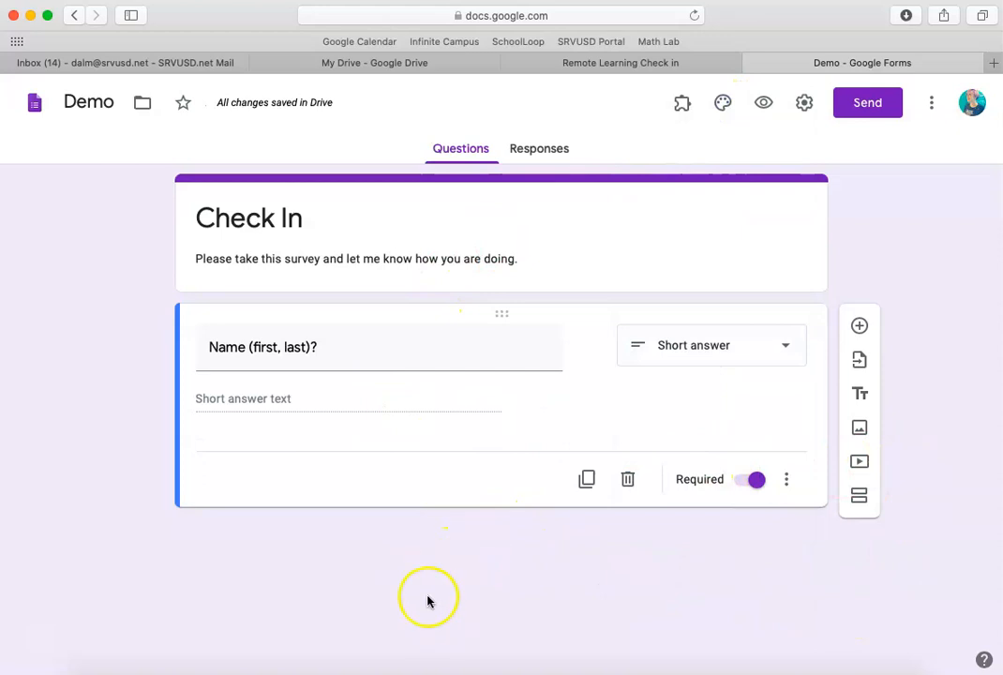
Step: Add a required question "When do you want to come in?" with the Date answer type
click(861, 326)
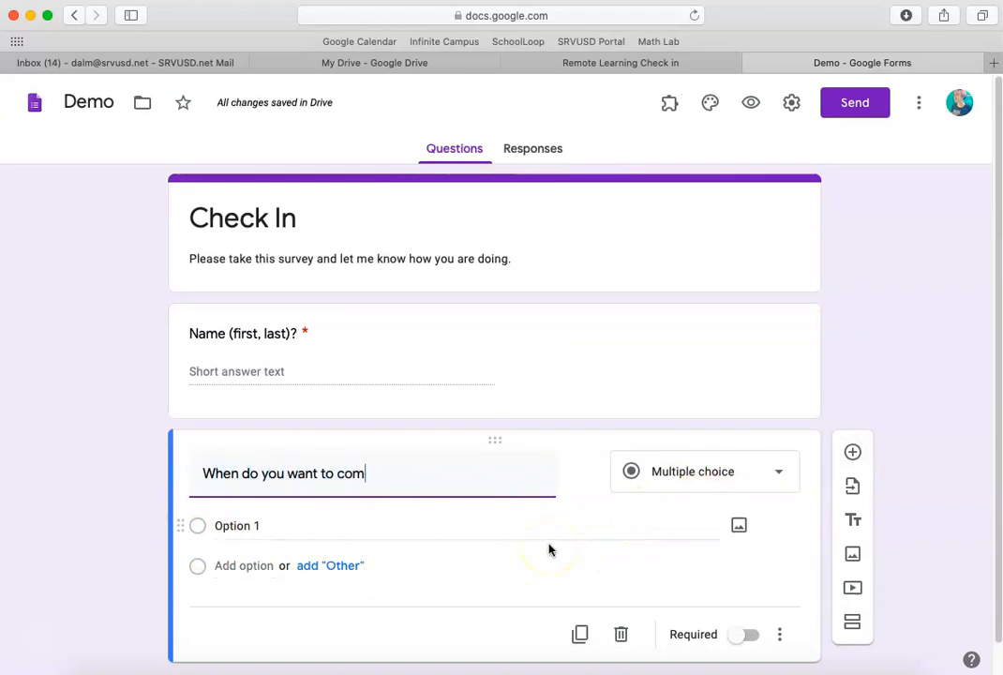
text(When do you want to come in?)
click(745, 474)
click(712, 586)
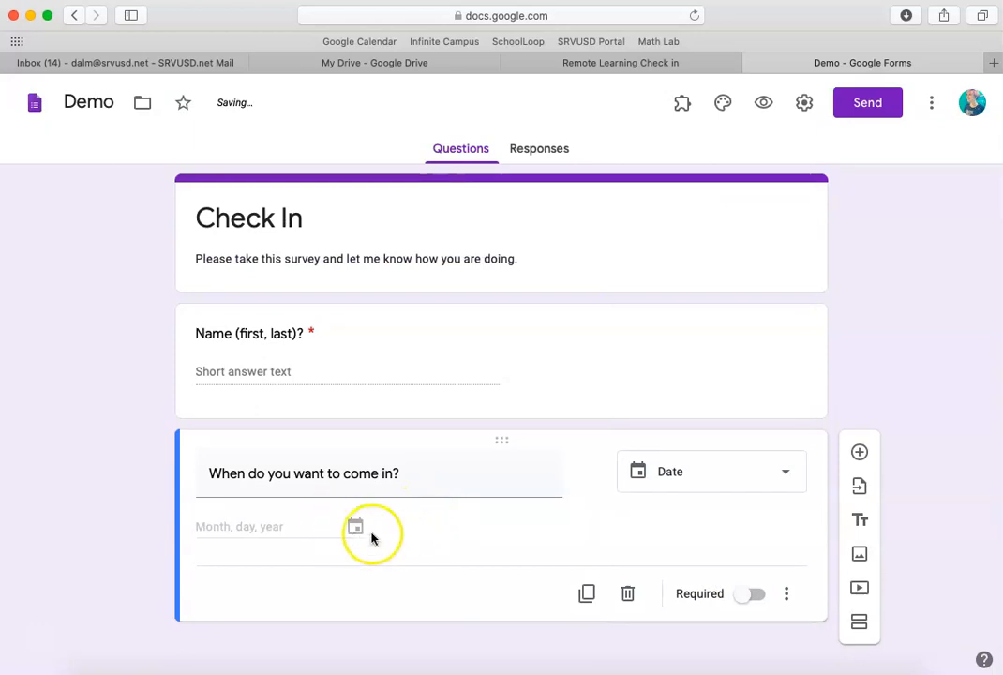
click(742, 597)
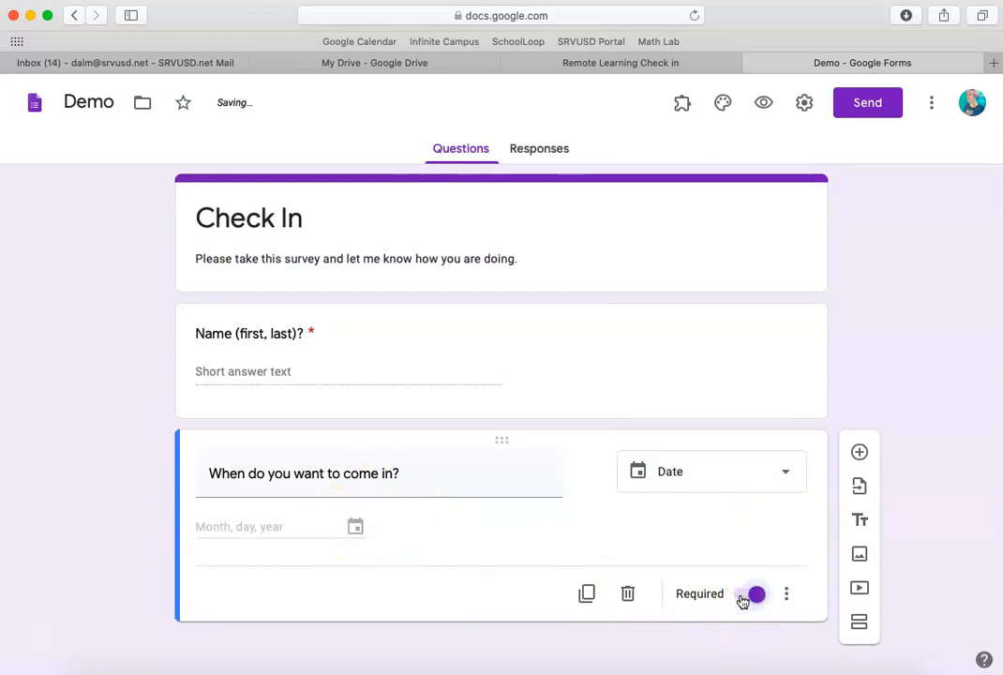
Step: Add a Paragraph question reading "Do you have any further questions?" and duplicate it
click(860, 453)
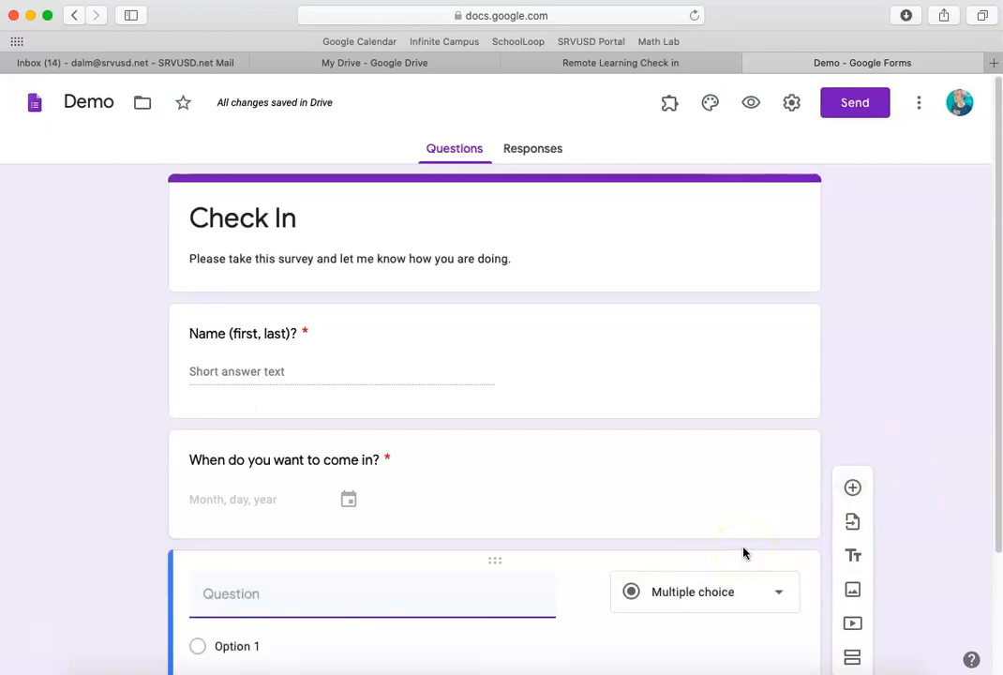
text(Do you have)
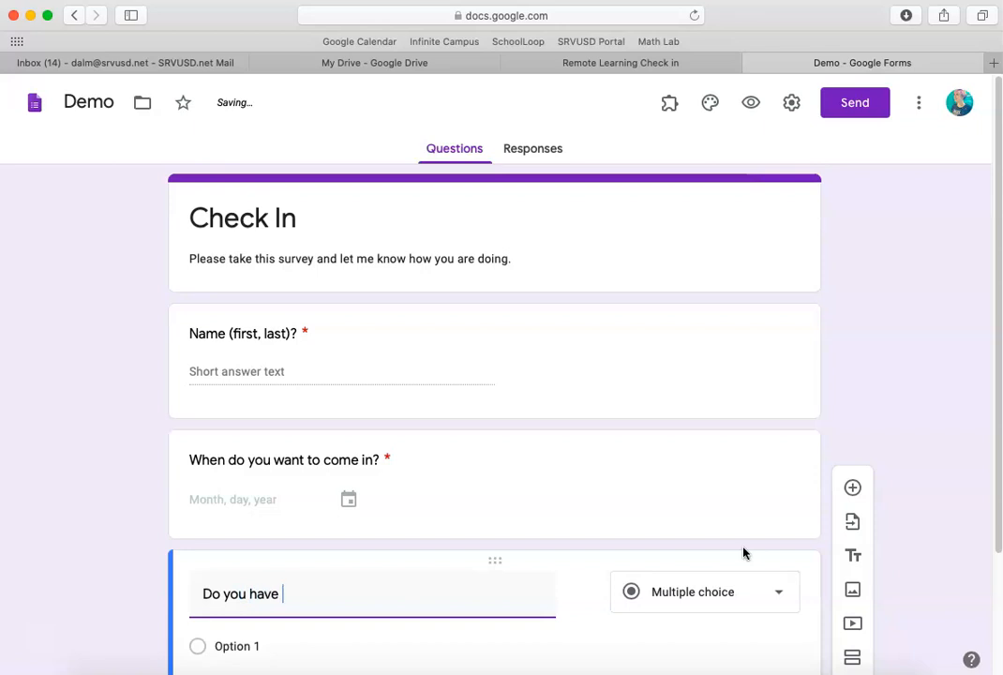
text( any further question)
scroll(763, 471, down, 3)
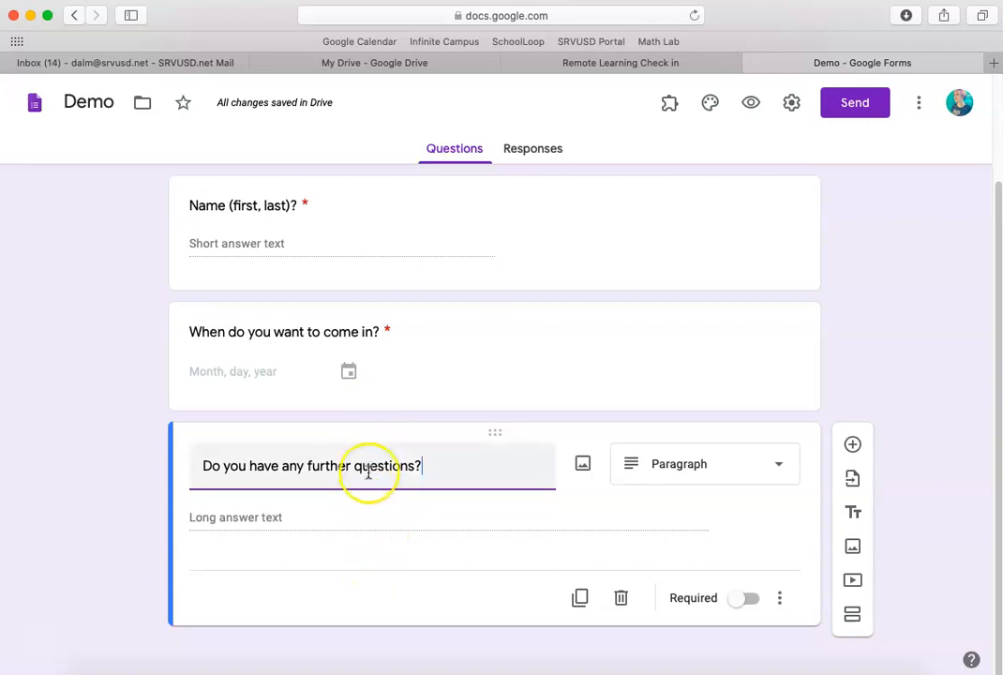
click(581, 598)
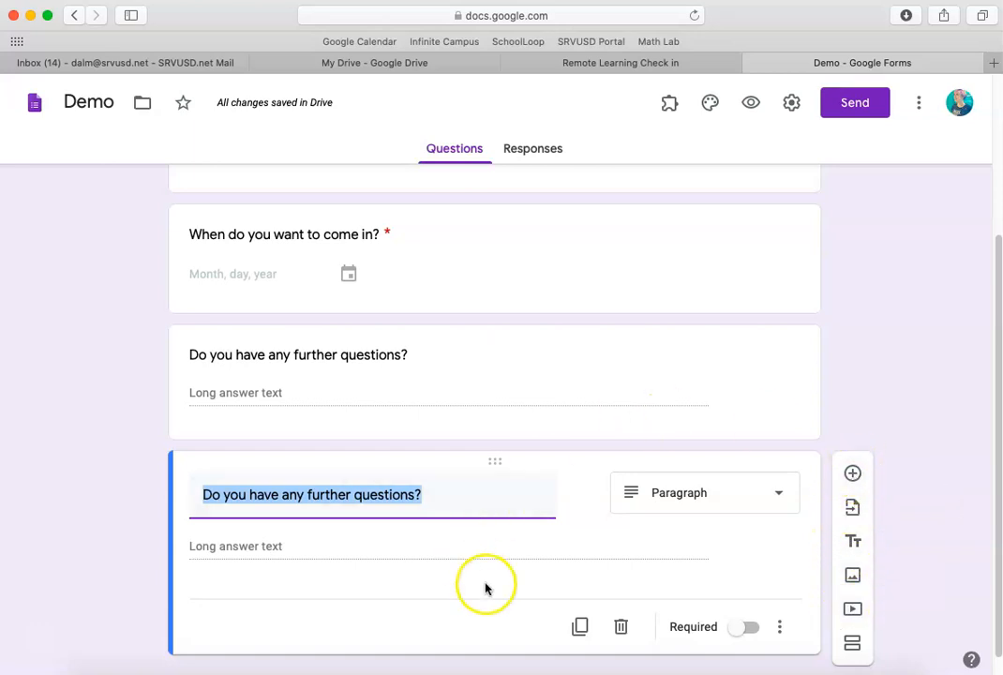
Step: Preview the form as a respondent, try its date and answer fields, and return to the form editor
scroll(850, 269, up, 5)
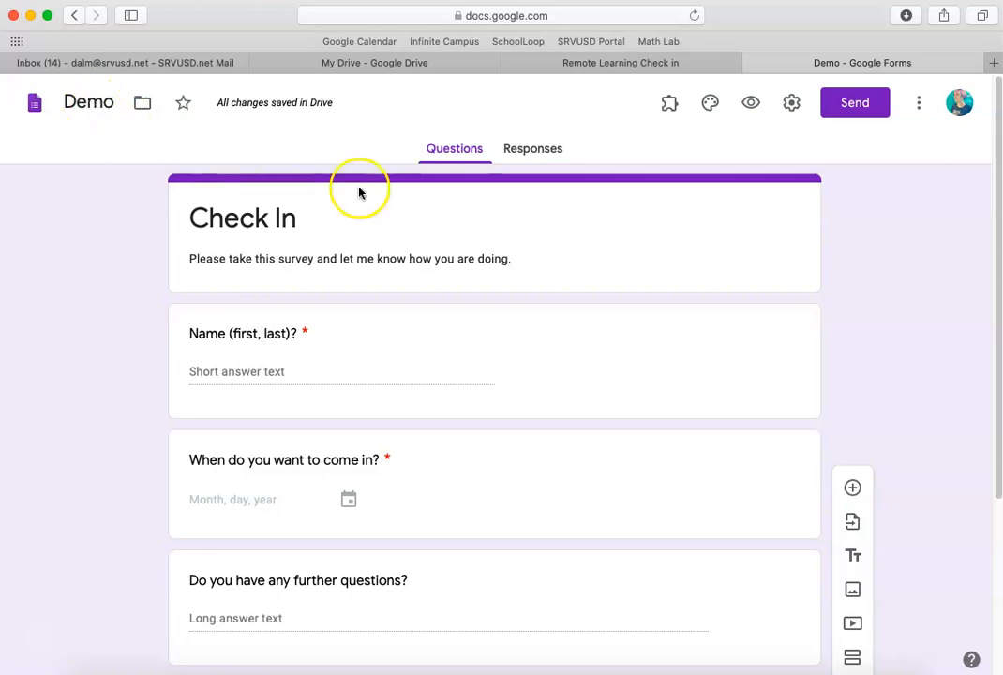
click(755, 107)
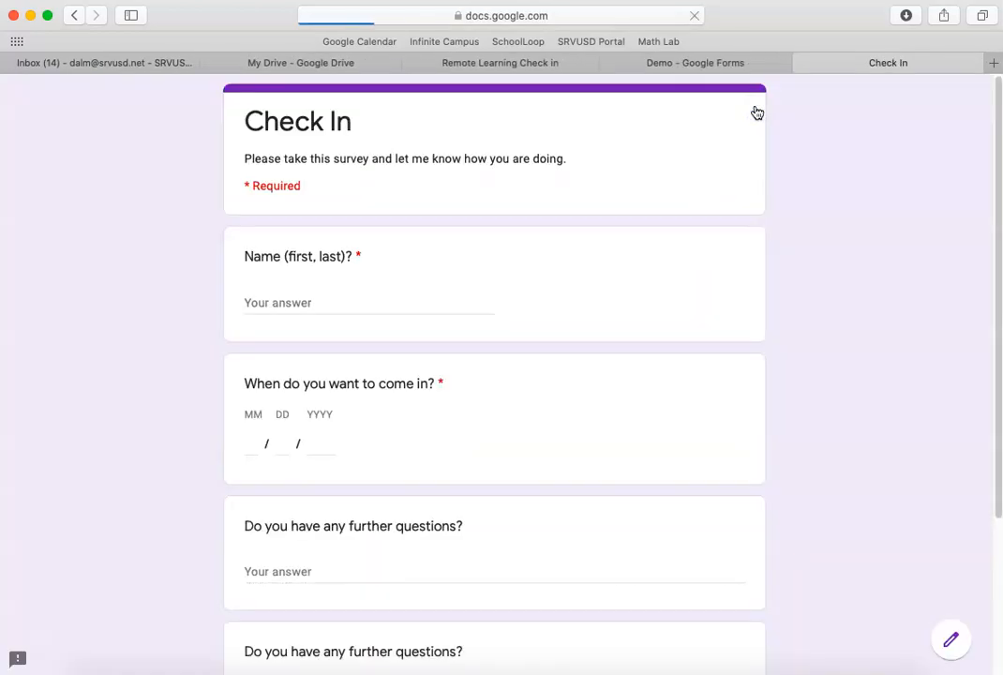
scroll(722, 184, down, 3)
click(286, 299)
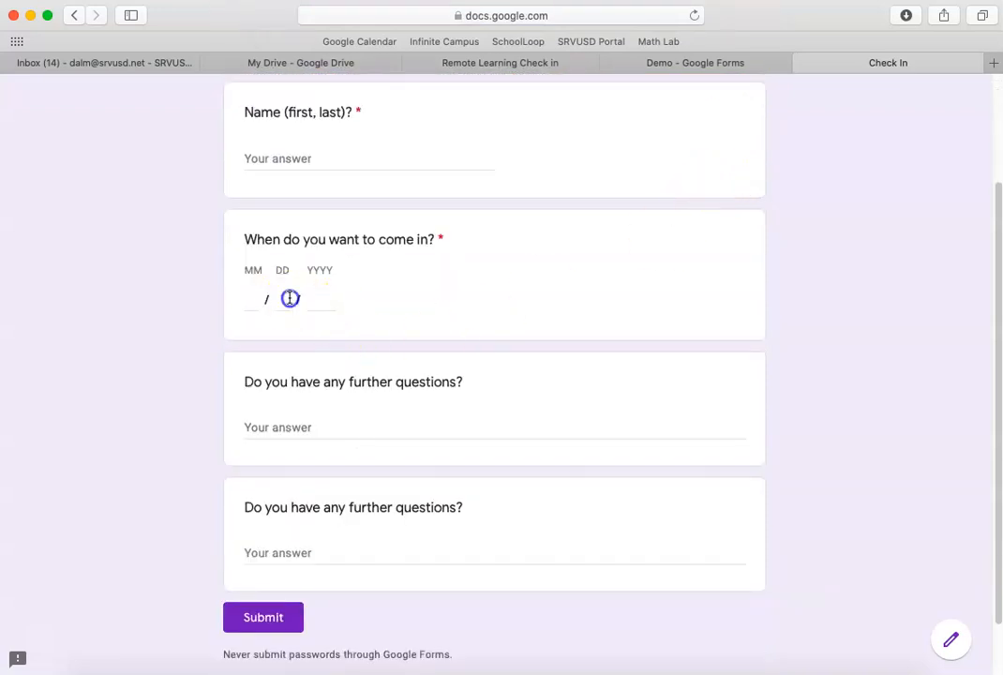
click(278, 277)
click(341, 438)
scroll(647, 416, up, 3)
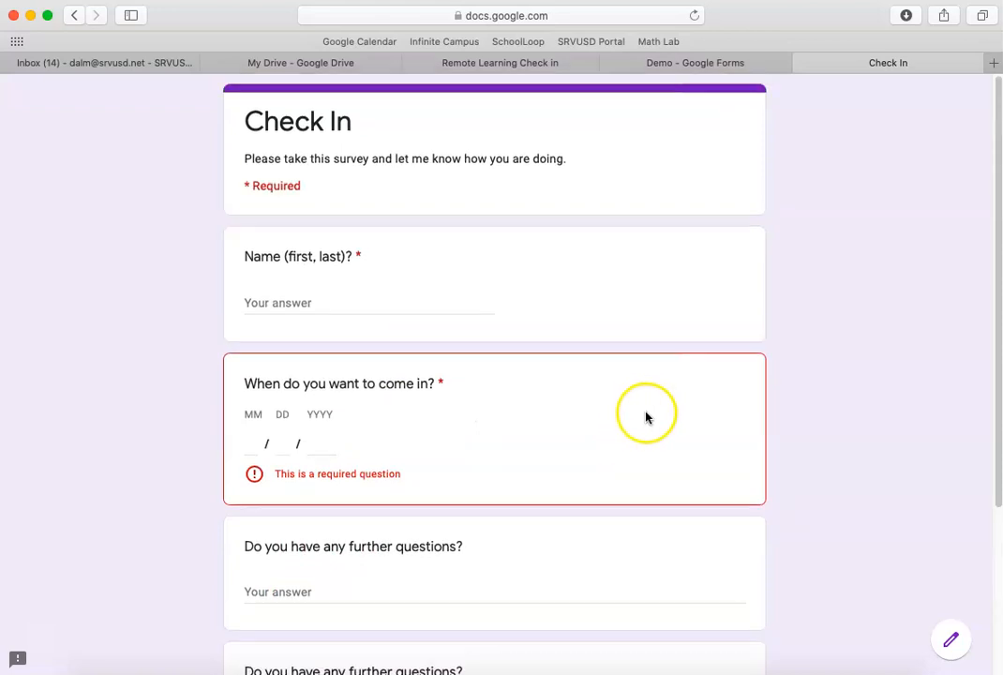
click(808, 63)
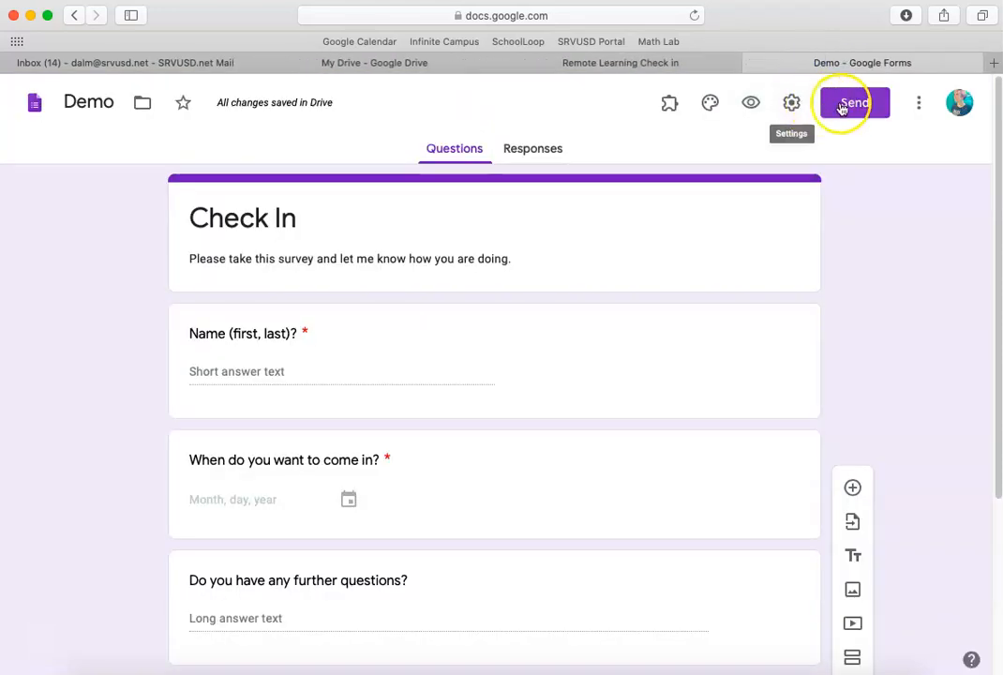
Step: Look at the form's embed code among the sending options, and copy a shortened link to the form
click(858, 105)
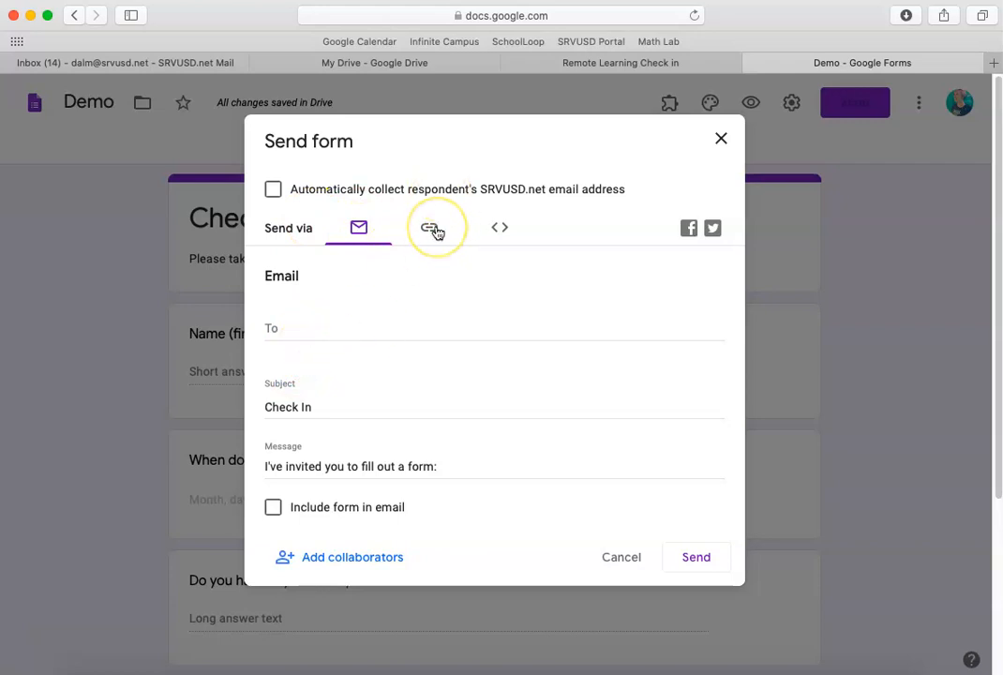
click(504, 232)
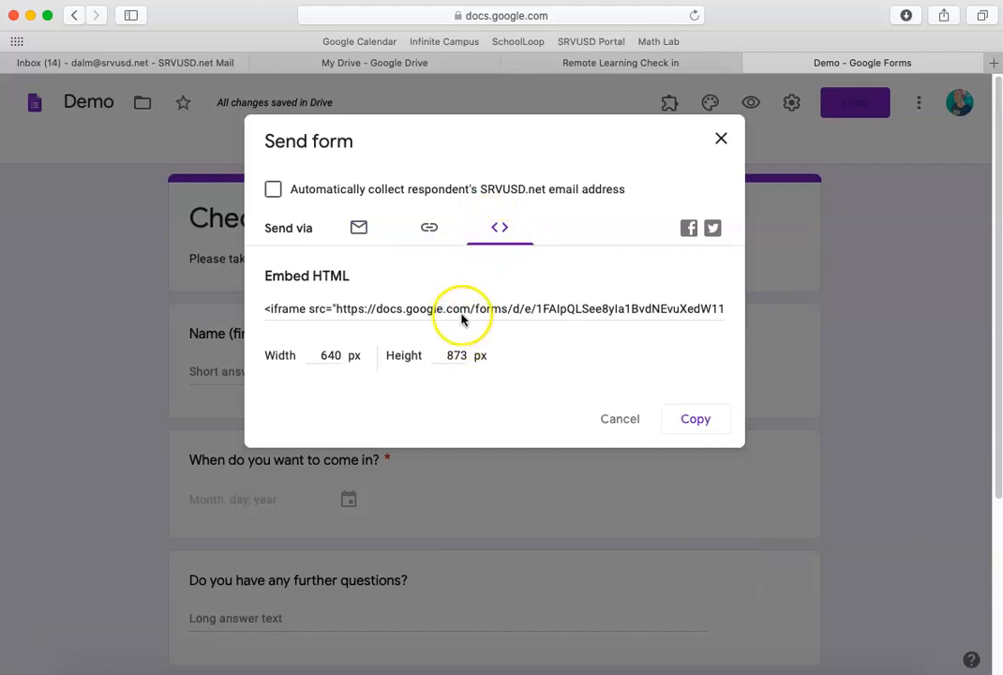
click(428, 228)
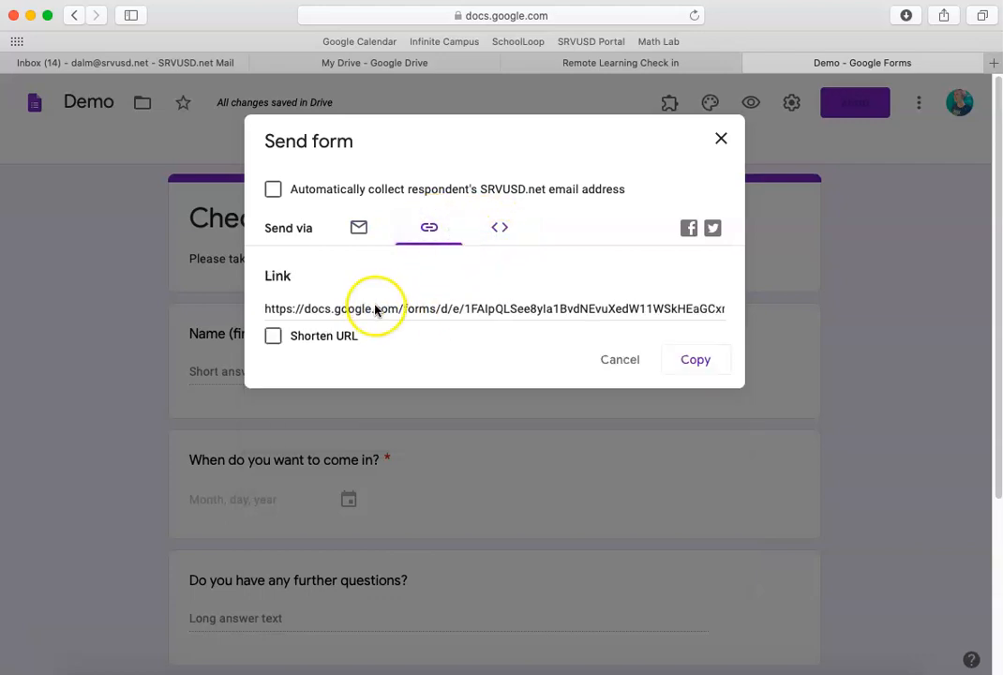
click(322, 336)
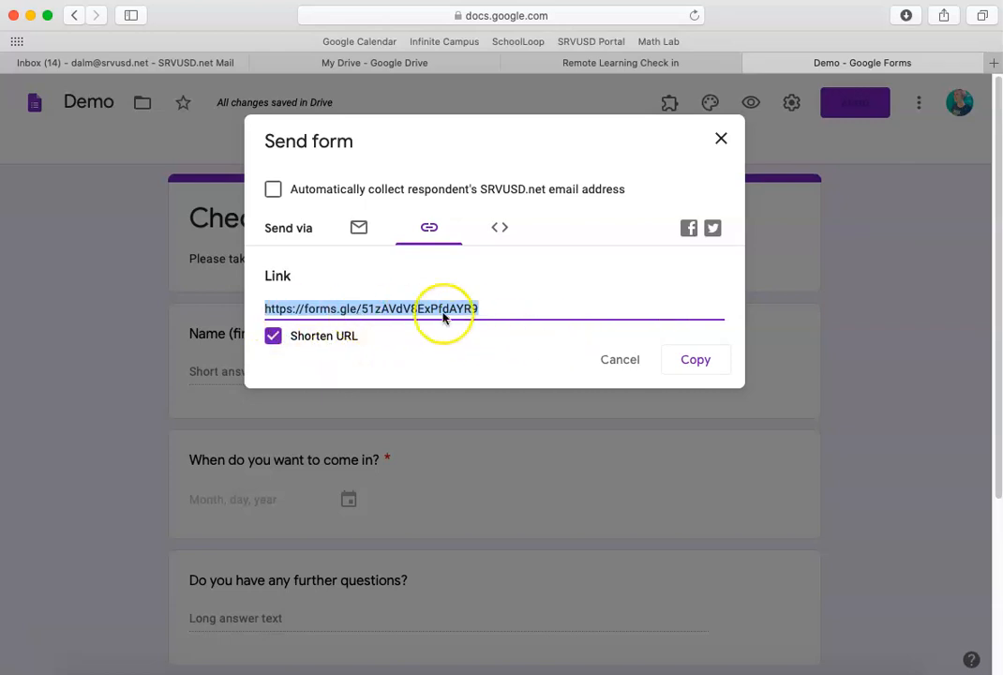
click(695, 364)
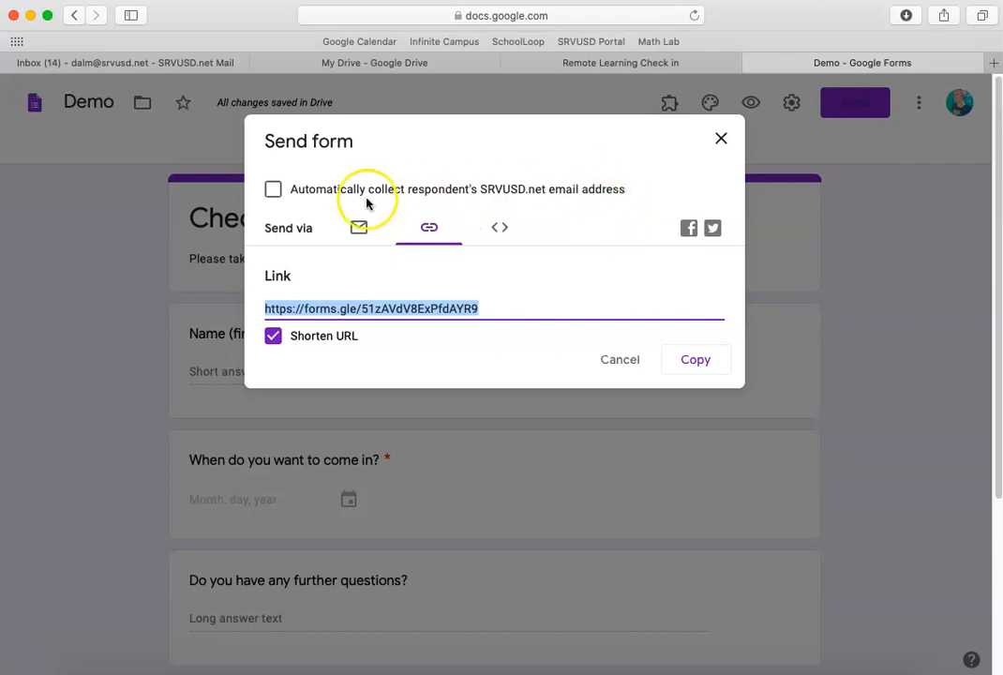
Step: Try the automatic collection of respondents' SRVUSD.net email addresses, switch it back off and close the sending options
click(271, 191)
click(272, 191)
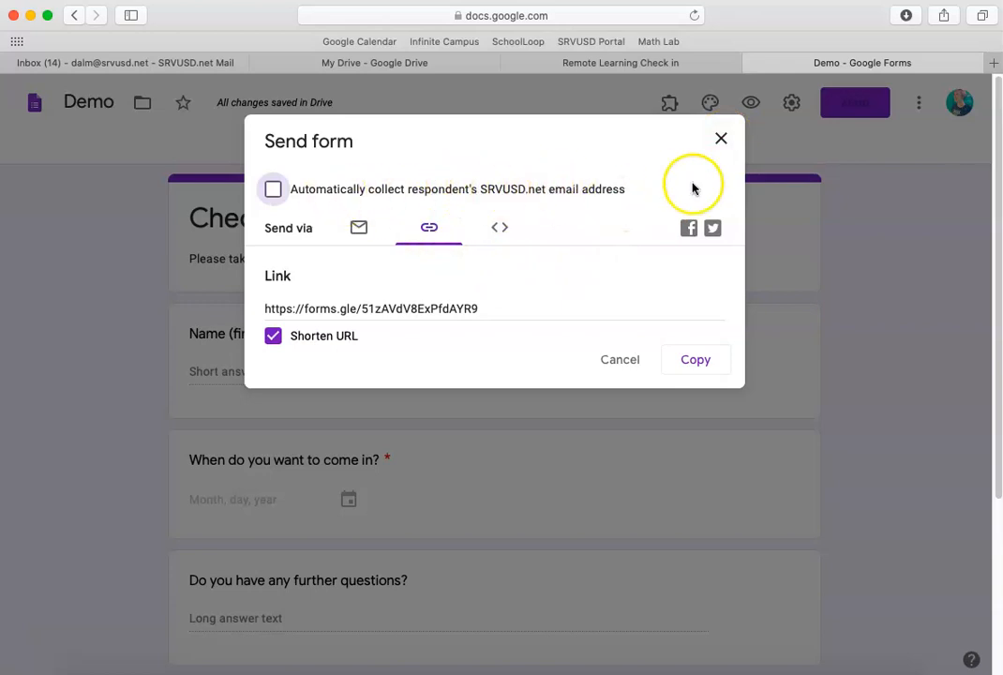
click(725, 142)
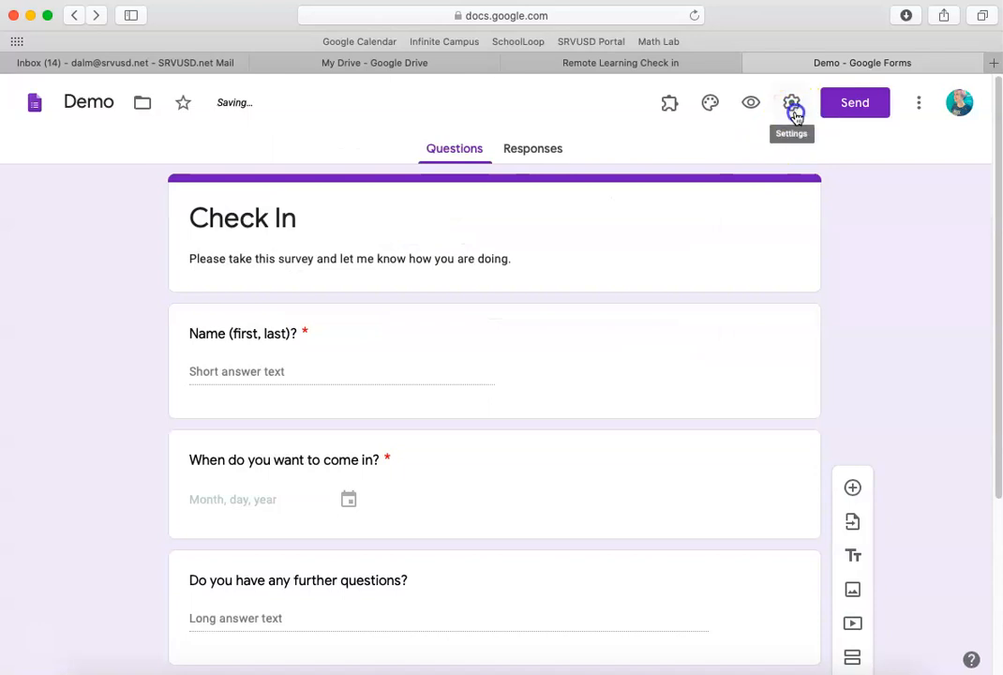
Step: Remove the restriction to users in SRVUSD.net and its trusted organizations in the form settings and save them
click(793, 109)
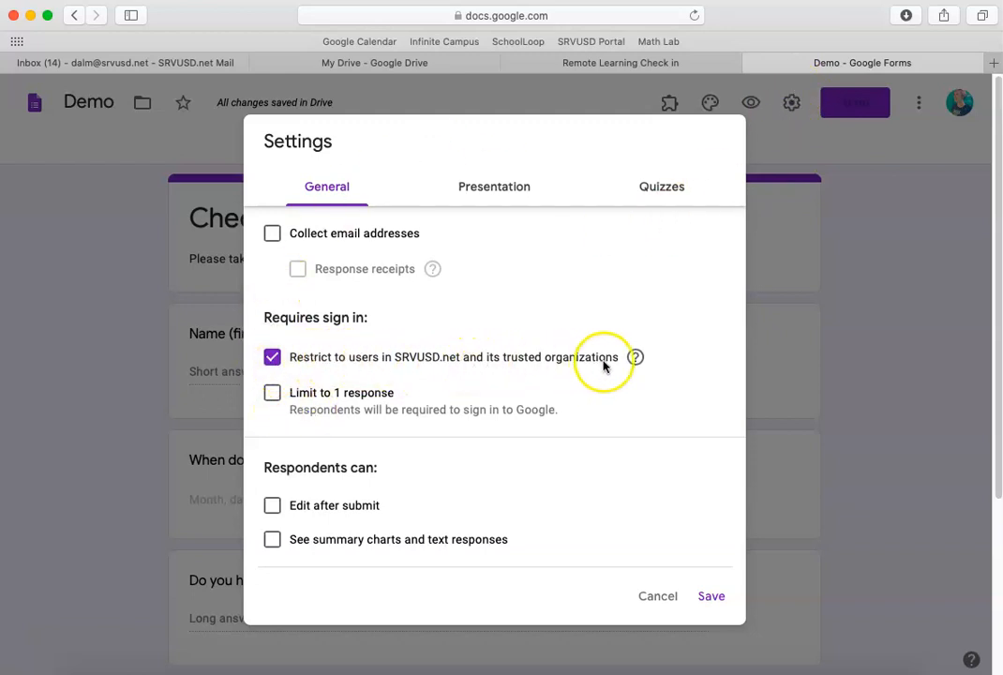
click(271, 358)
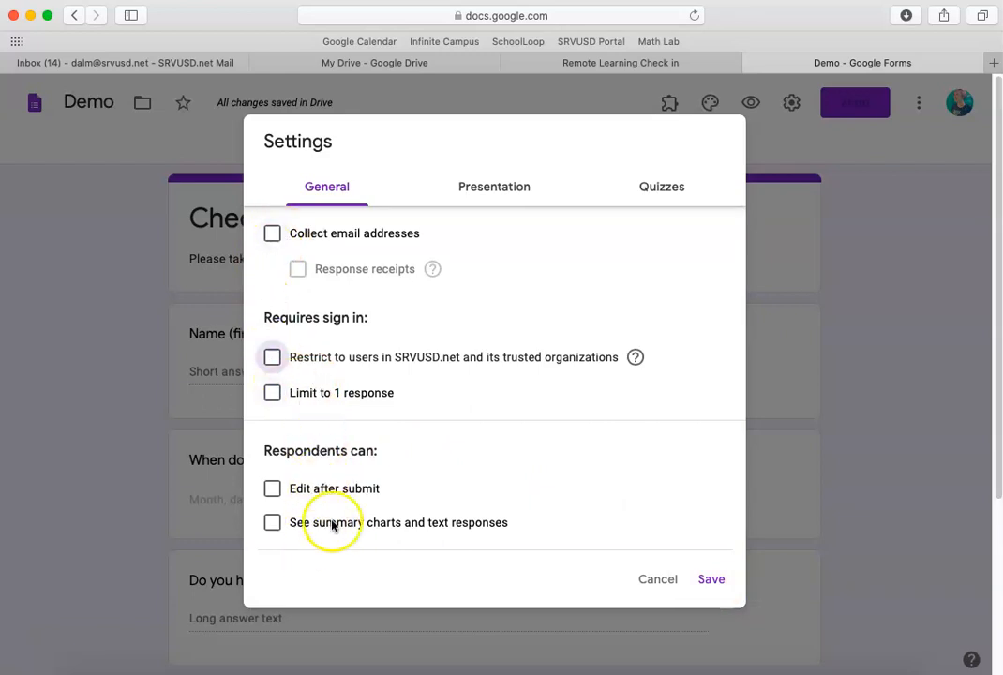
click(715, 582)
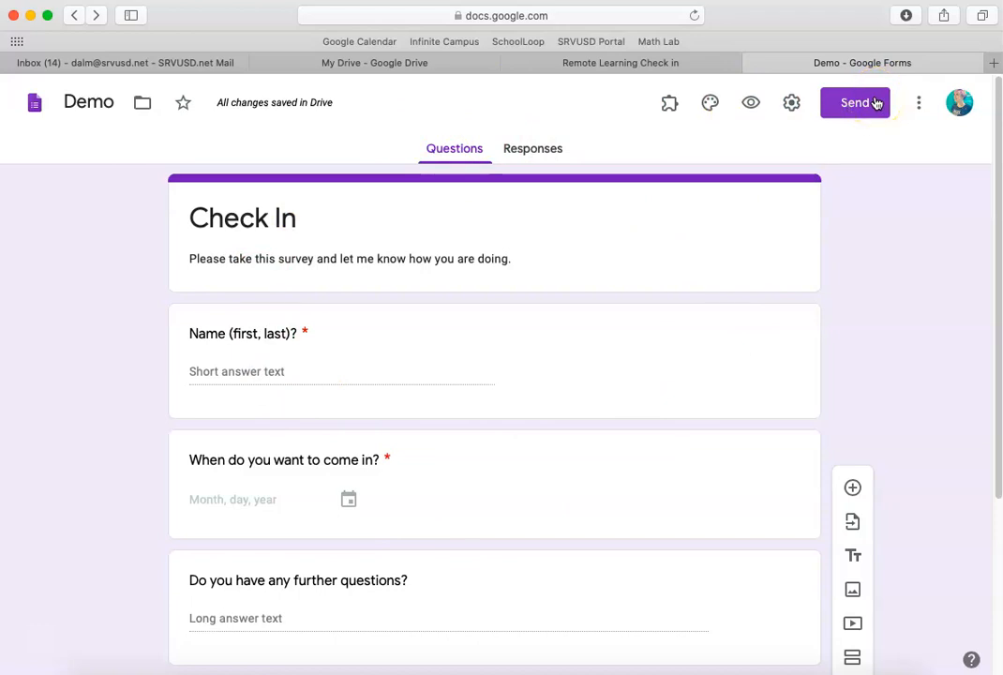
Step: View the form's responses page, glance at the Remote Learning Check in form, and return to the Demo form
click(543, 150)
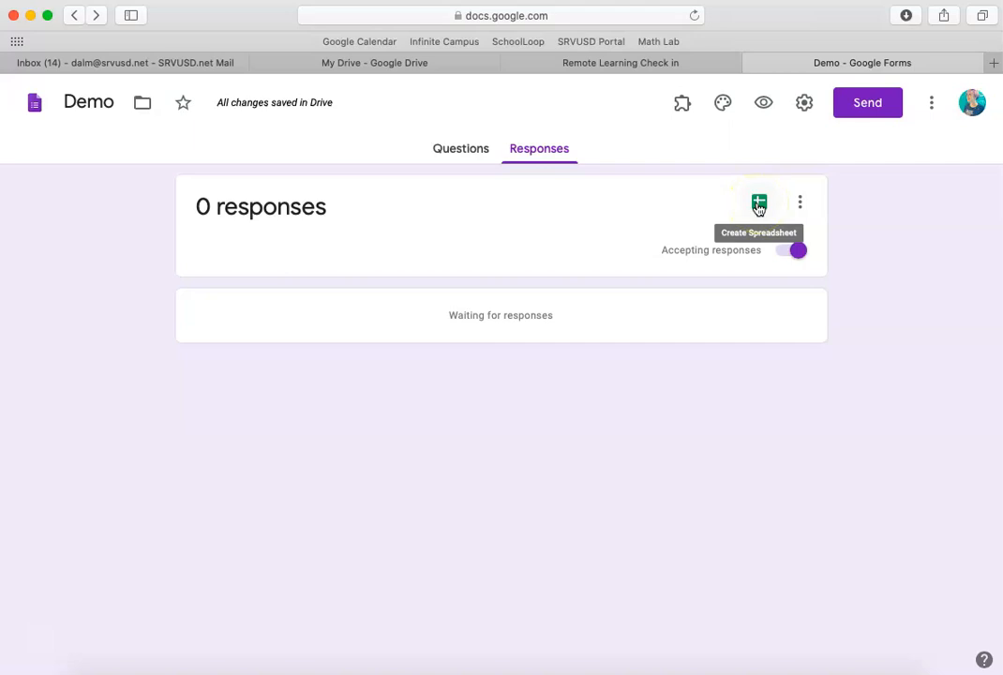
click(646, 64)
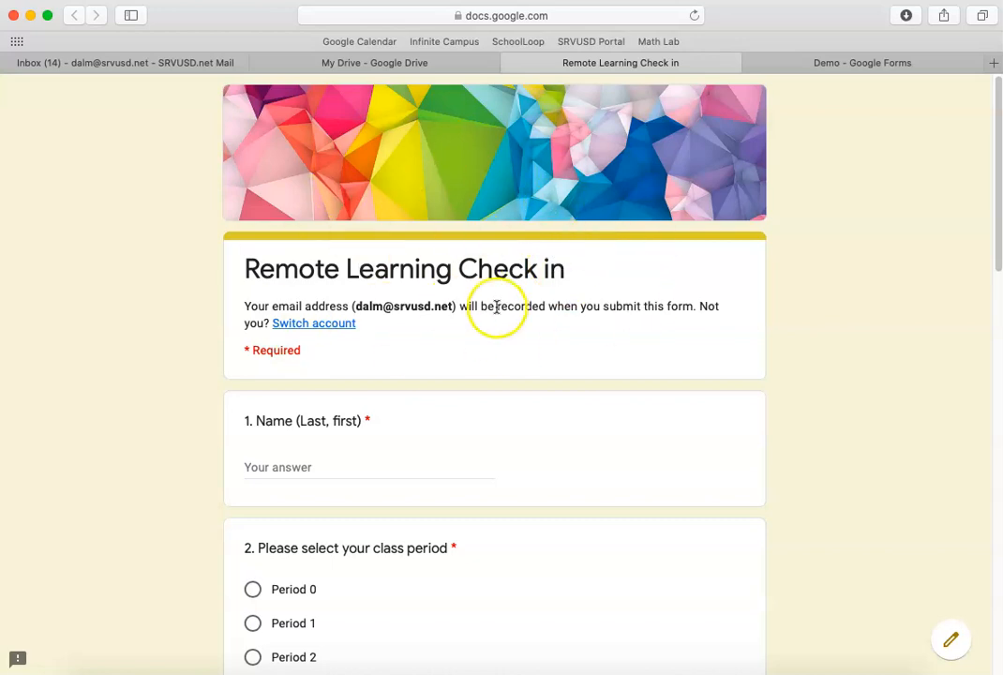
click(810, 64)
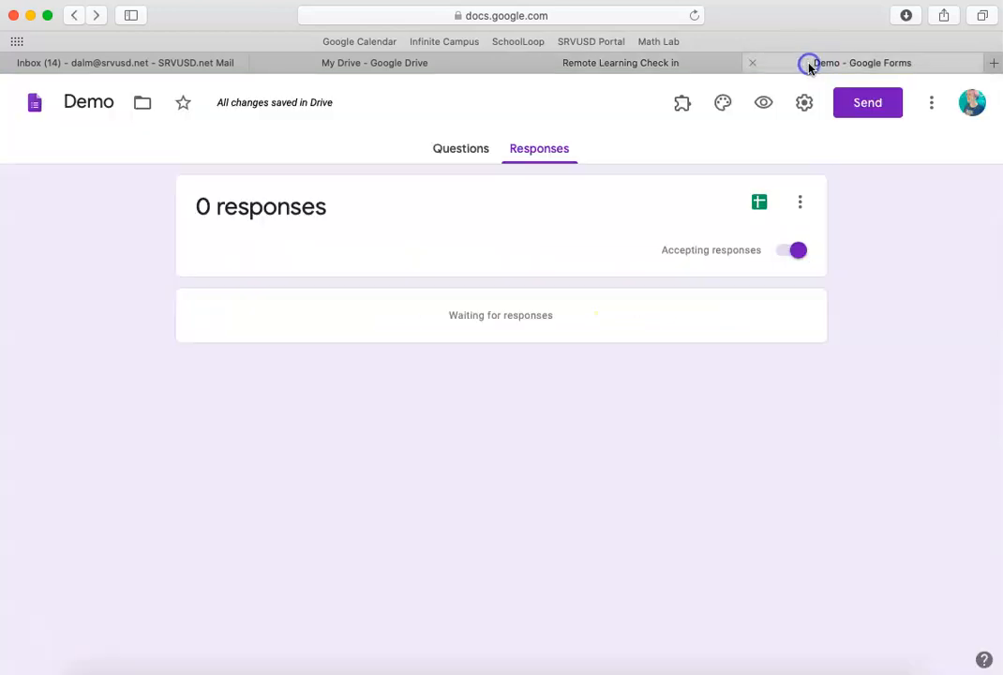